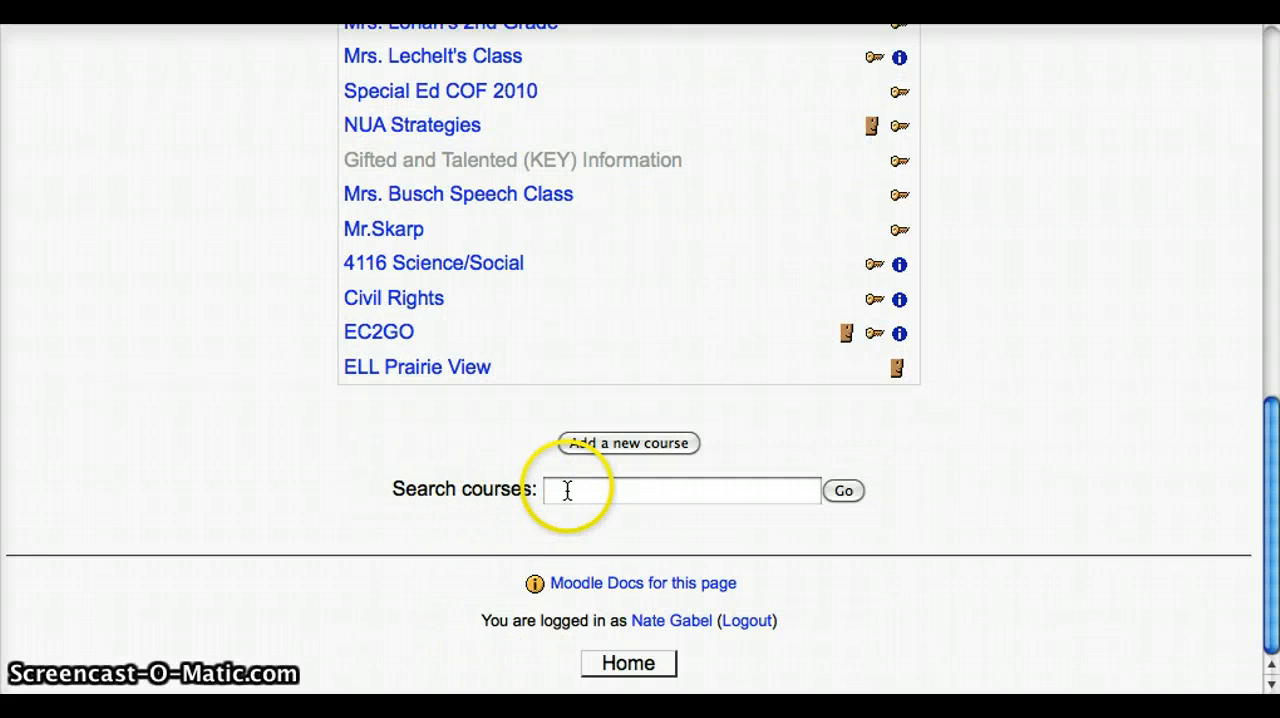
Add a new course and set both its full name and its short name to "Testing".
left_click(626, 446)
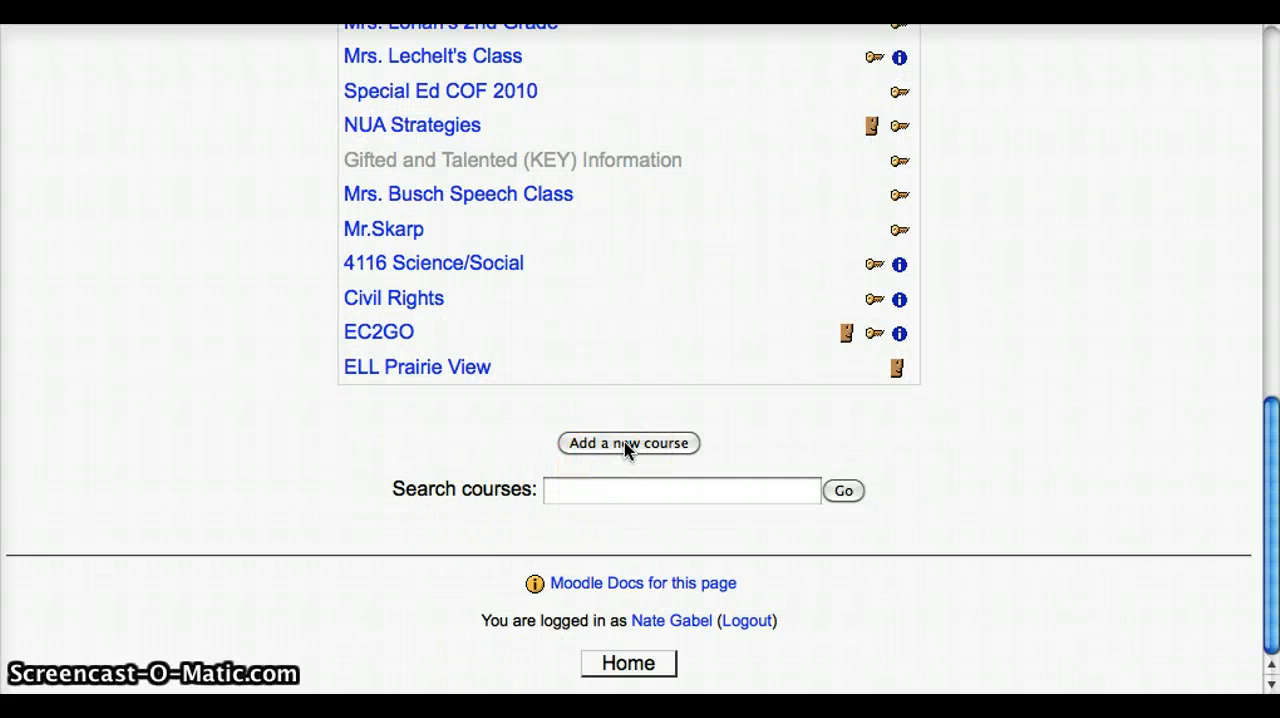
left_click(626, 446)
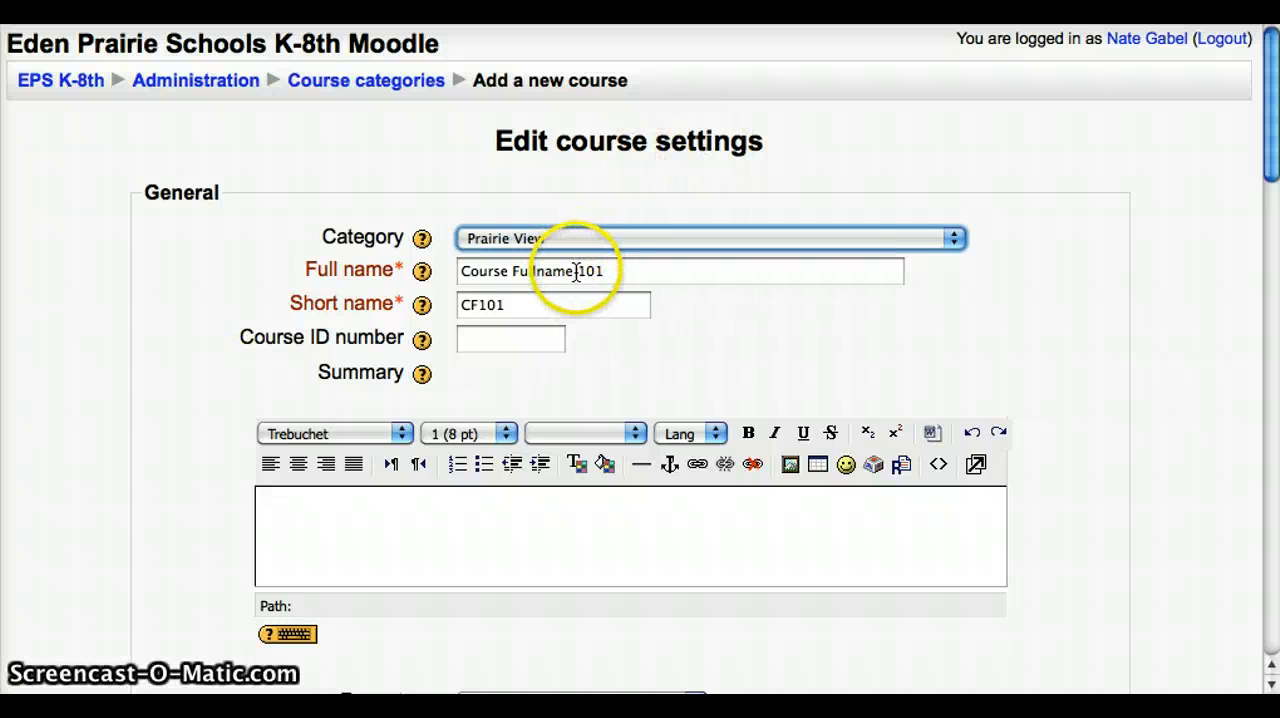
left_click_drag(612, 272, 449, 266)
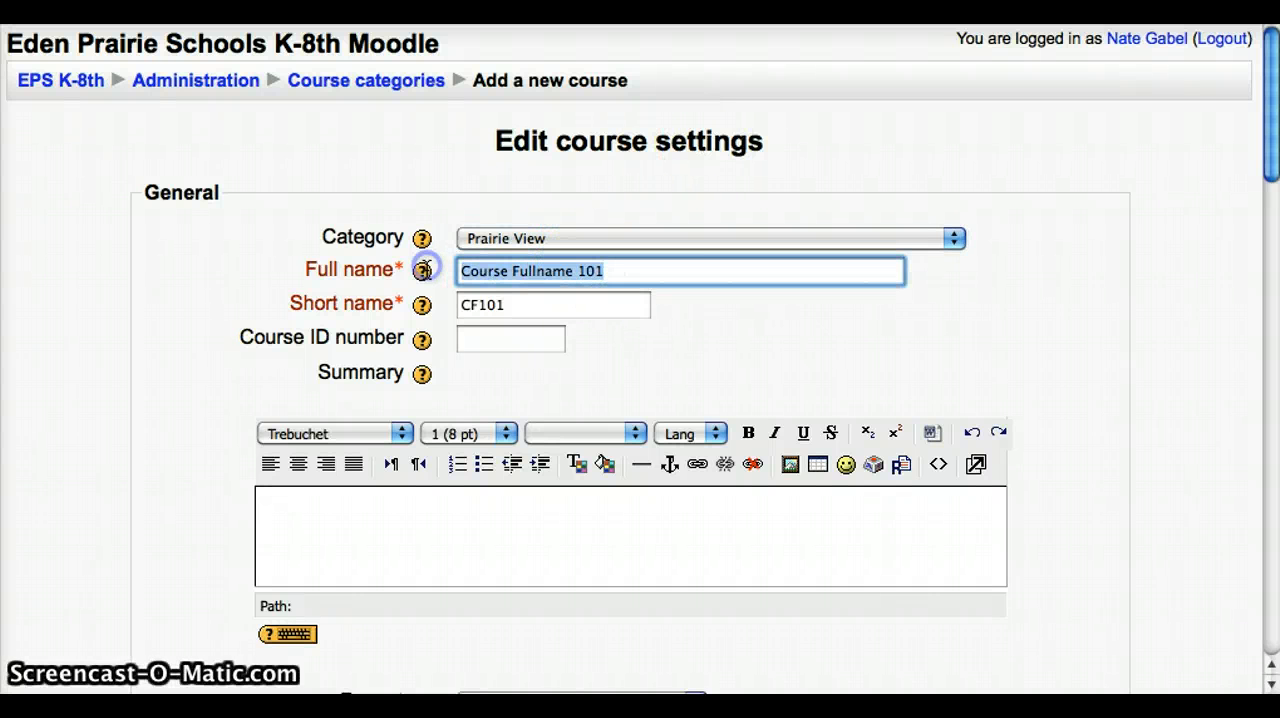
type("Tes")
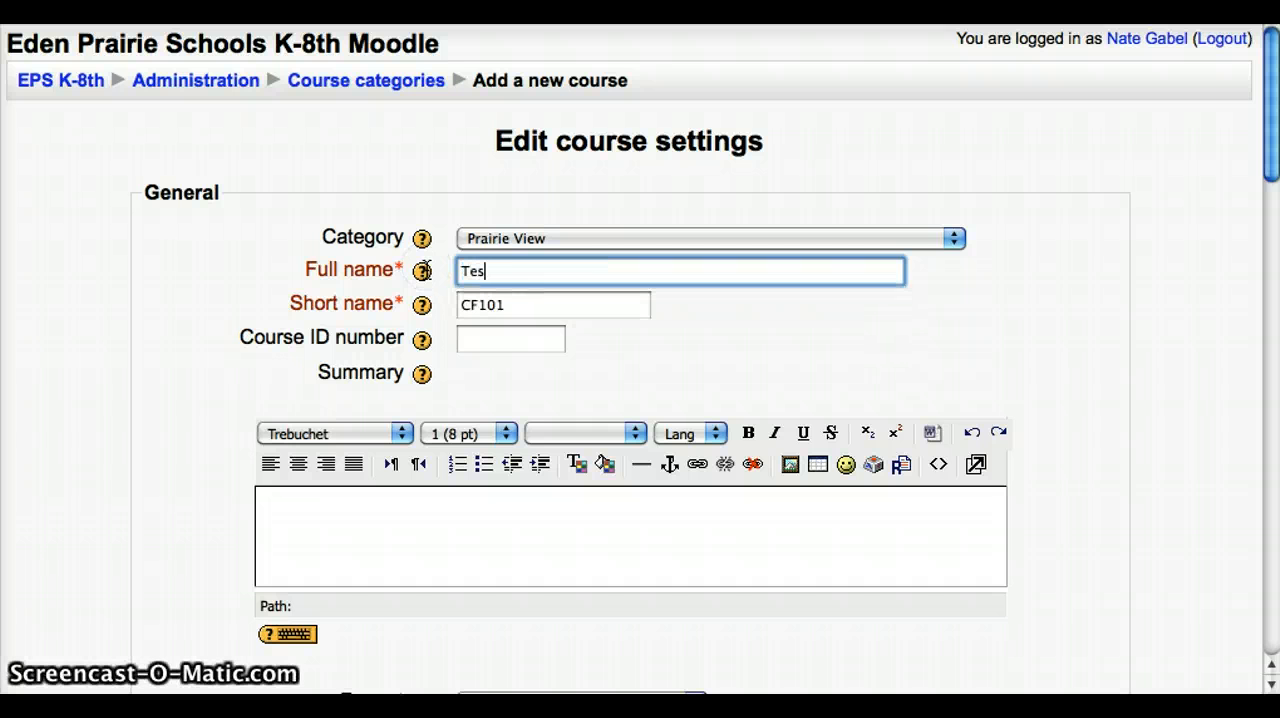
type("ting")
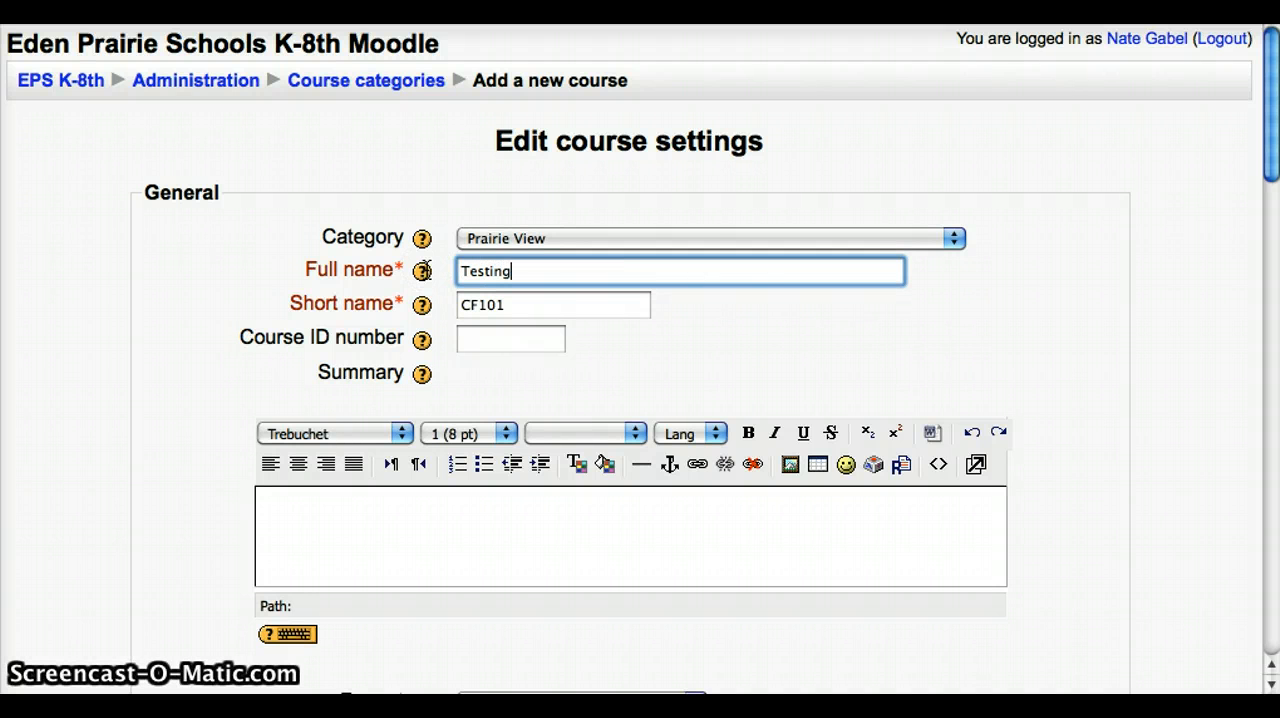
left_click_drag(505, 312, 451, 304)
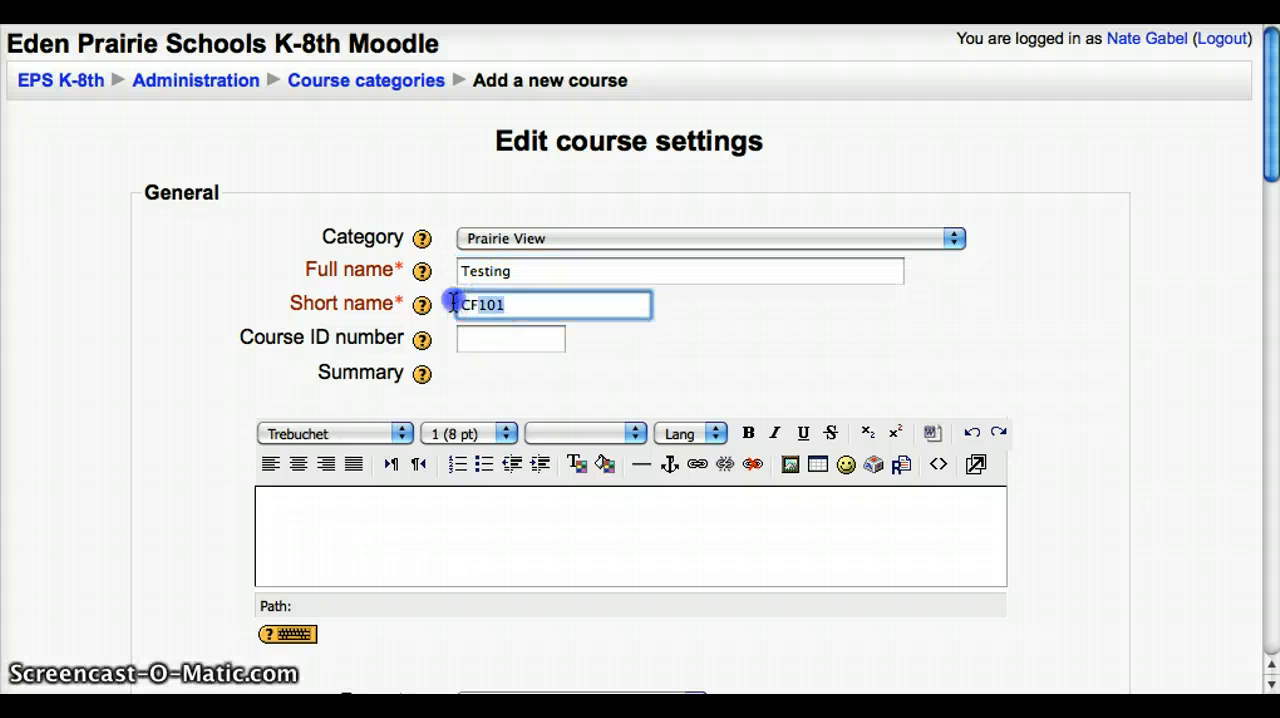
type("Testing")
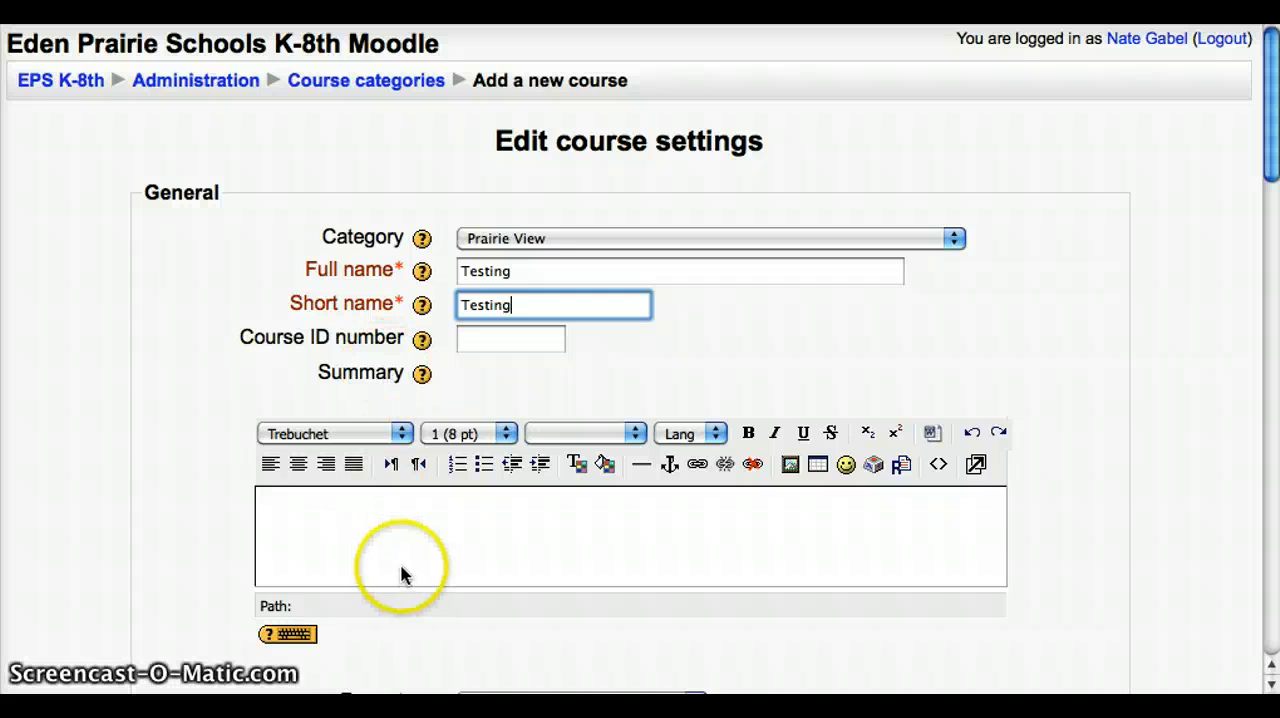
Set the course format to Topics format with 5 weeks/topics.
scroll(415, 560, "down", 4)
scroll(415, 560, "down", 7)
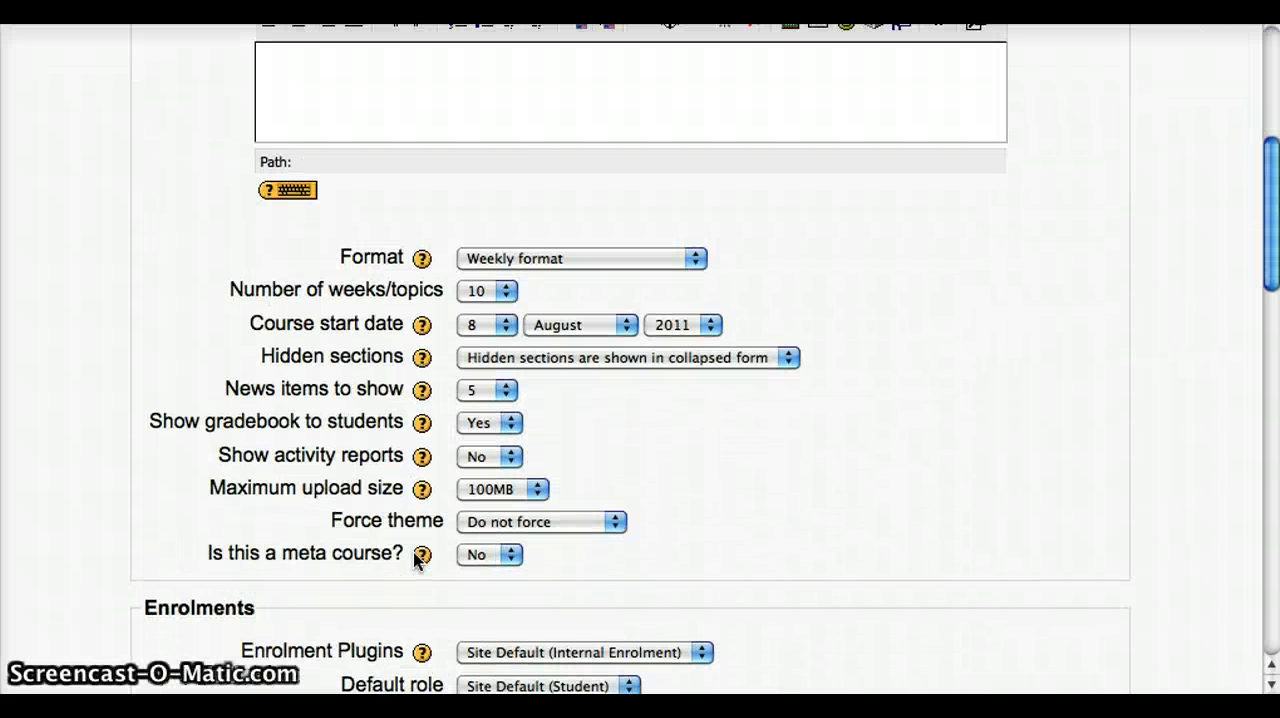
left_click(521, 259)
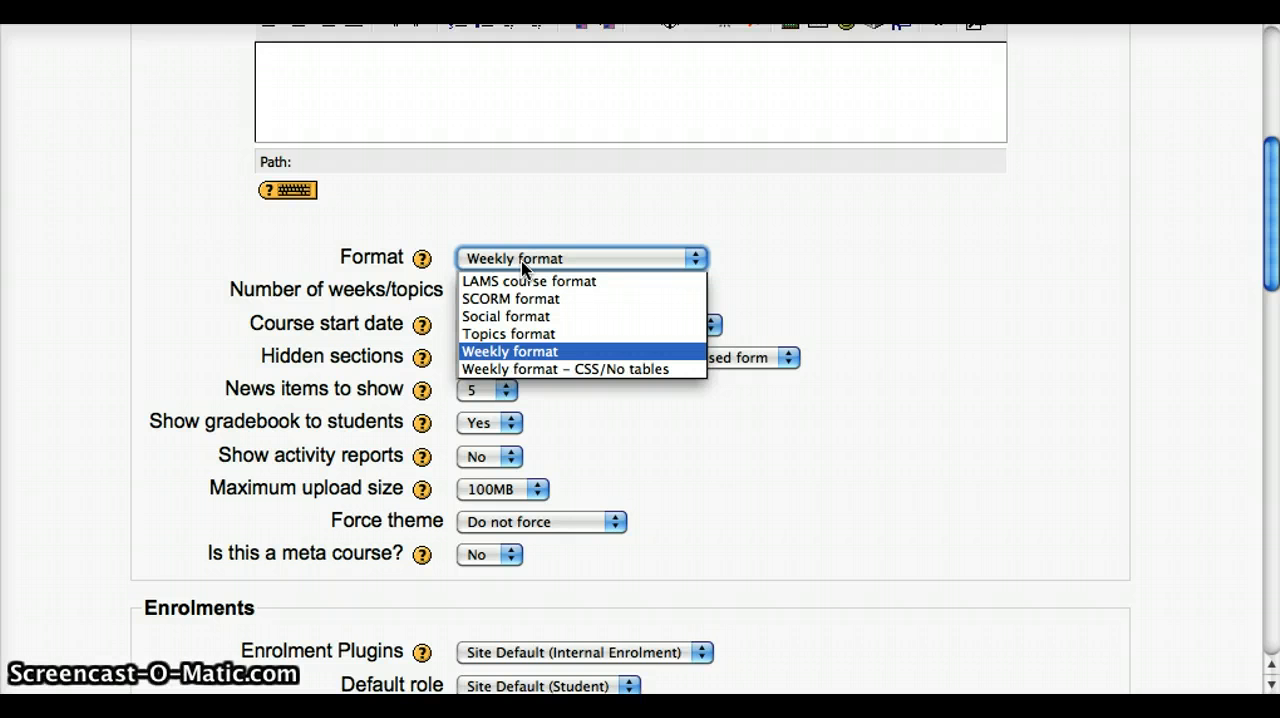
left_click(538, 336)
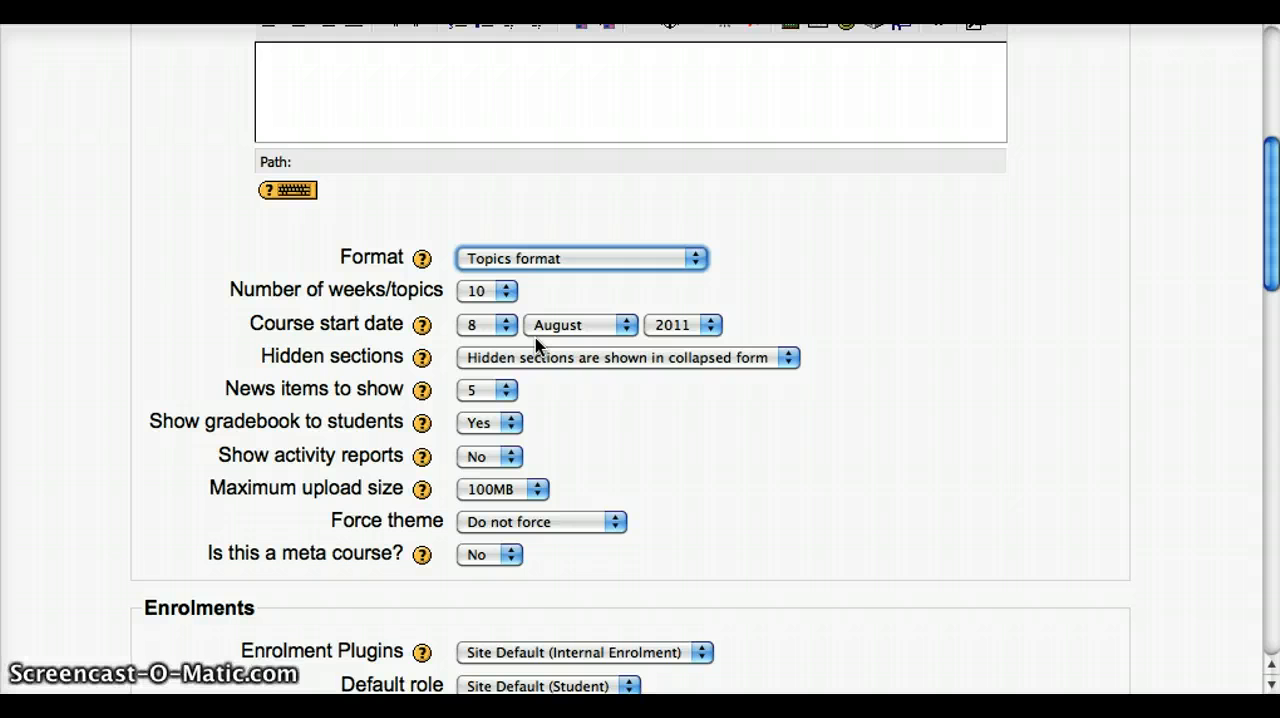
left_click(481, 291)
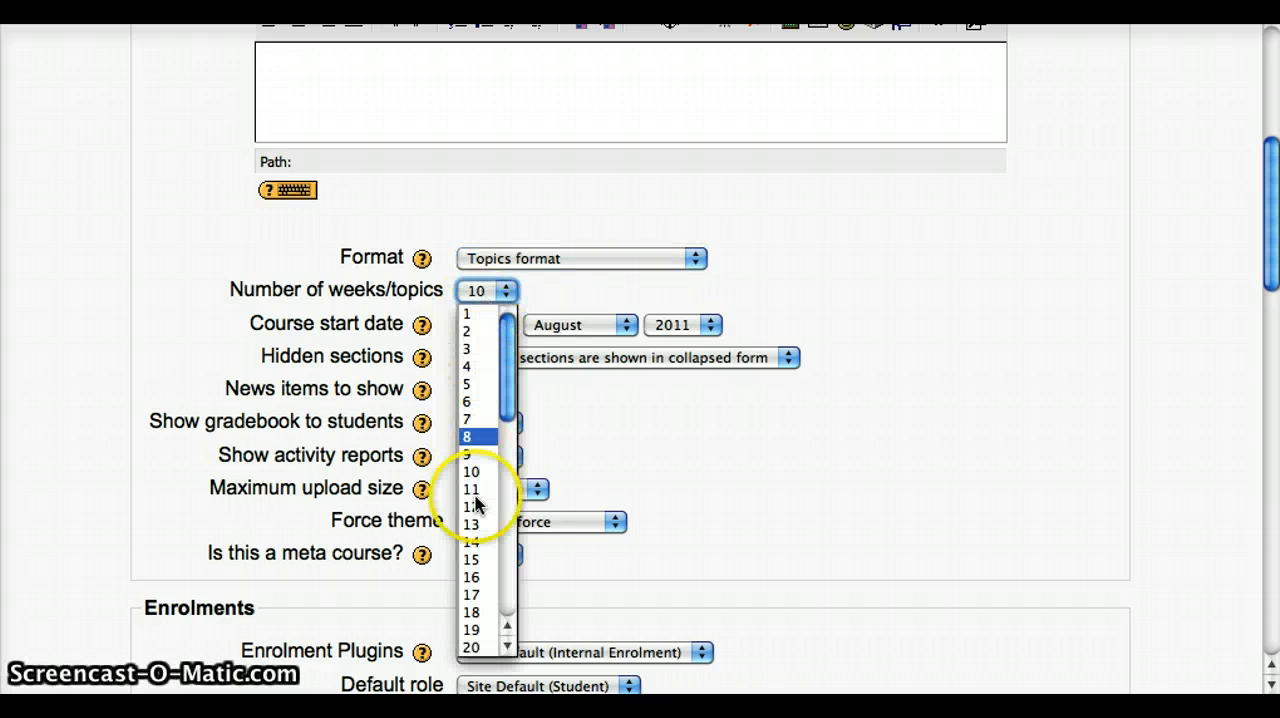
left_click(480, 384)
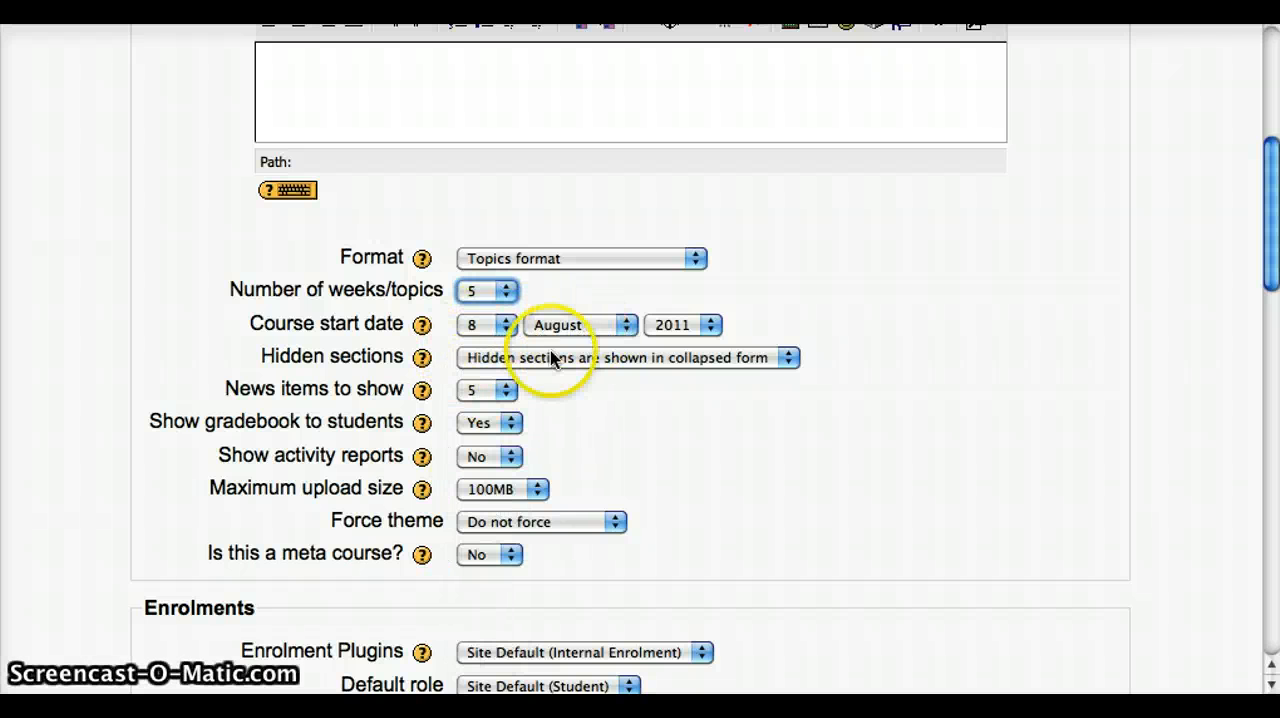
Make hidden sections completely invisible and force the back-to-school theme for the course.
left_click(490, 365)
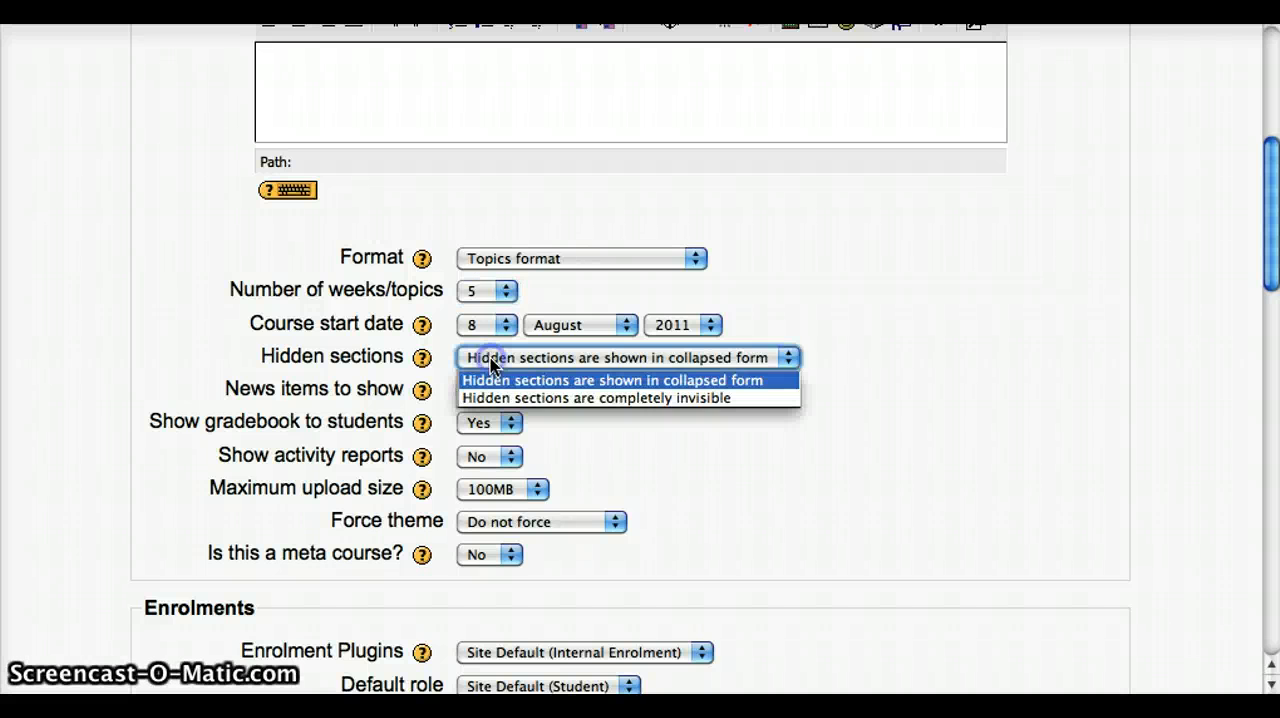
left_click(497, 400)
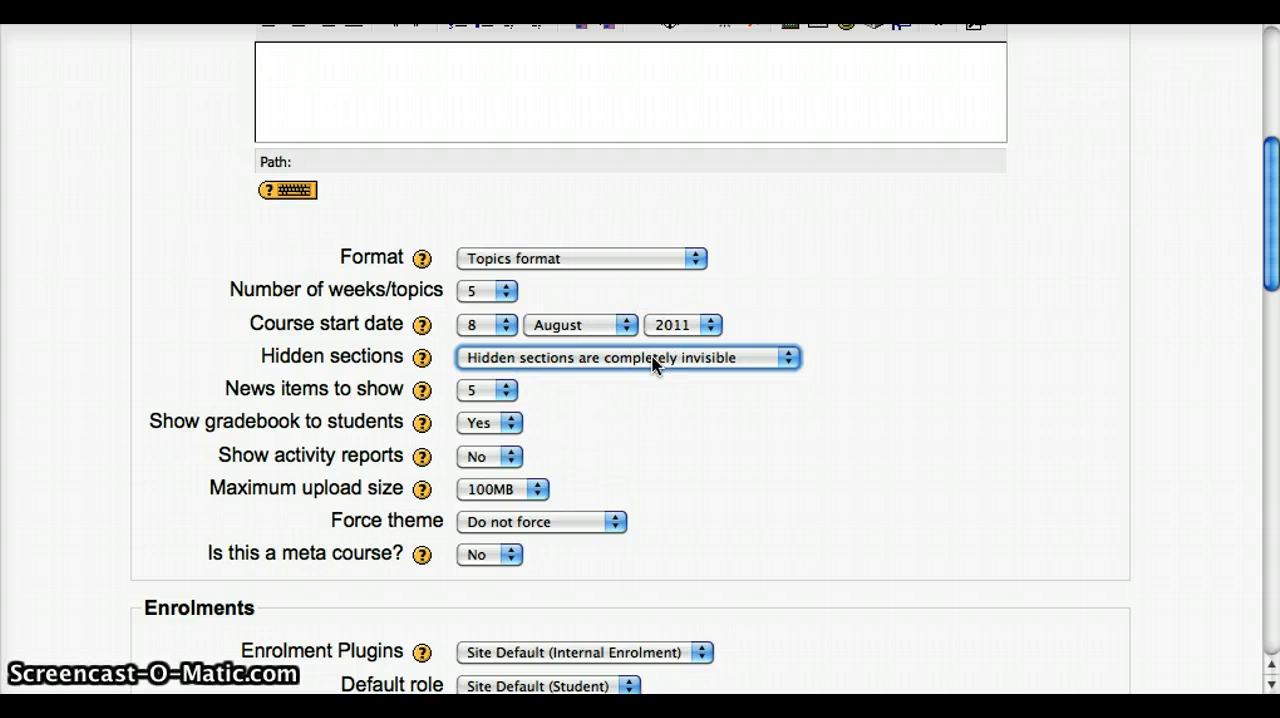
left_click(497, 528)
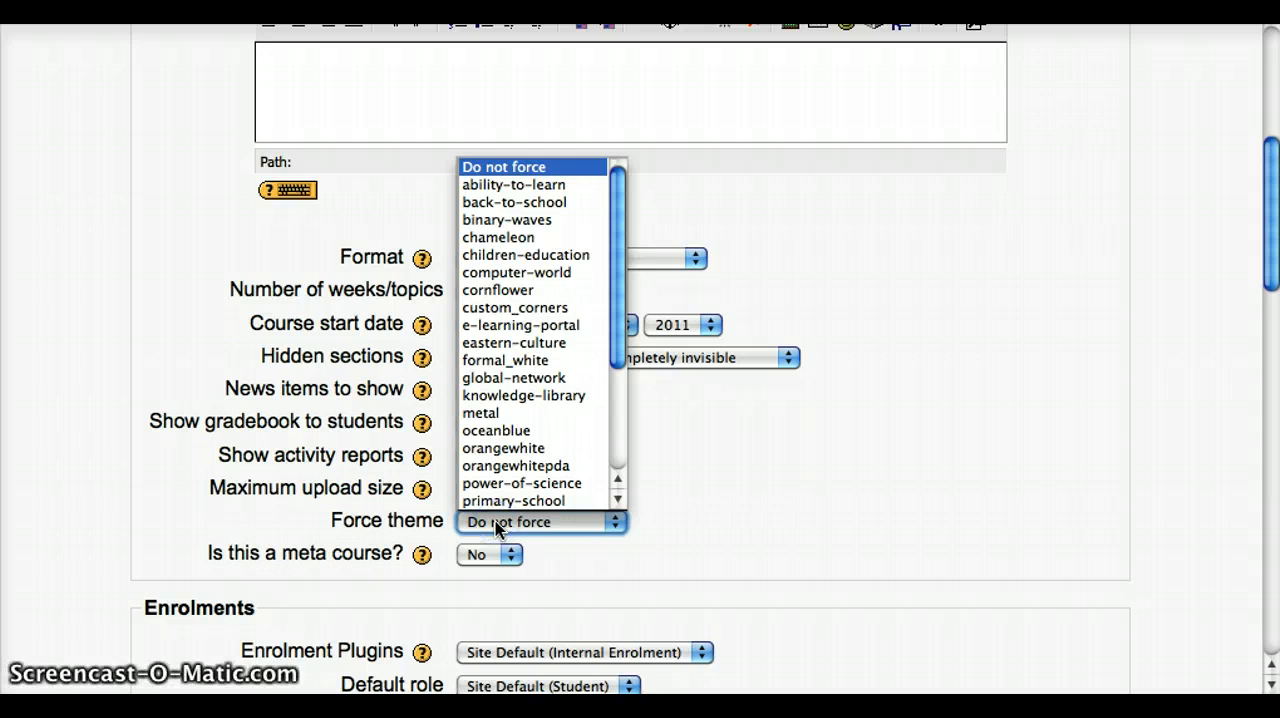
left_click(505, 202)
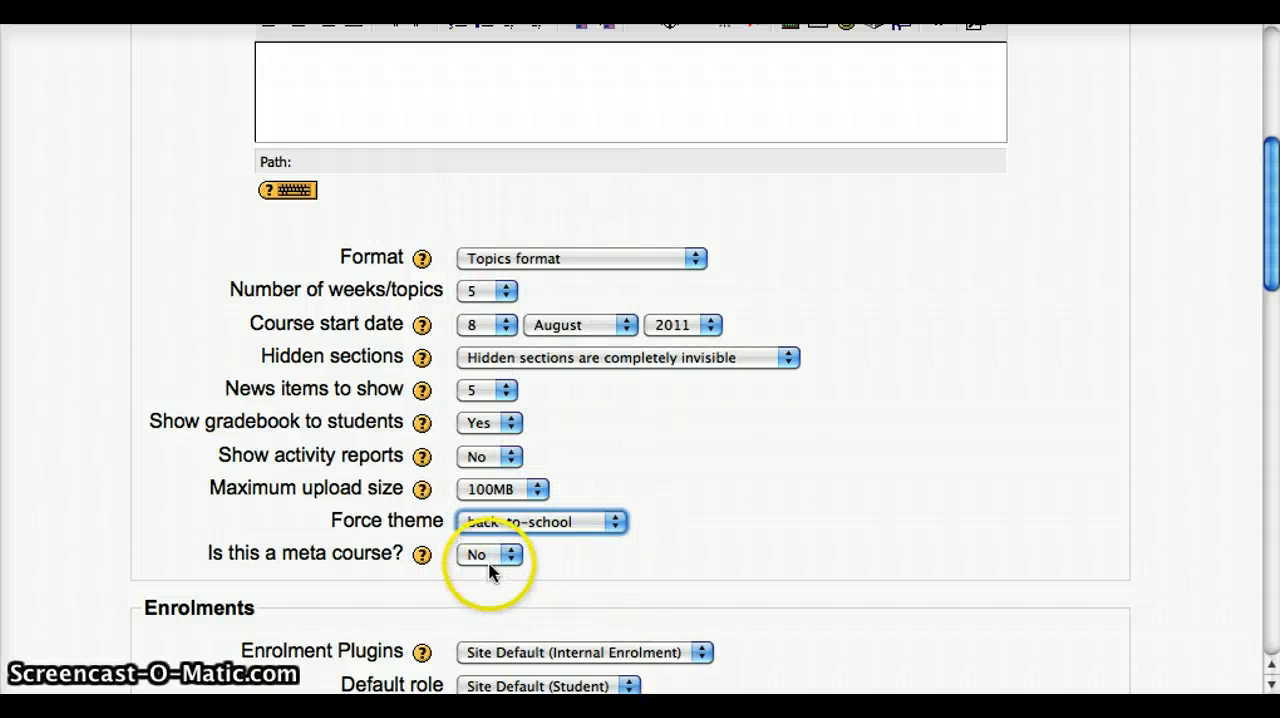
Set the course availability to "This course is available to students".
scroll(728, 578, "down", 5)
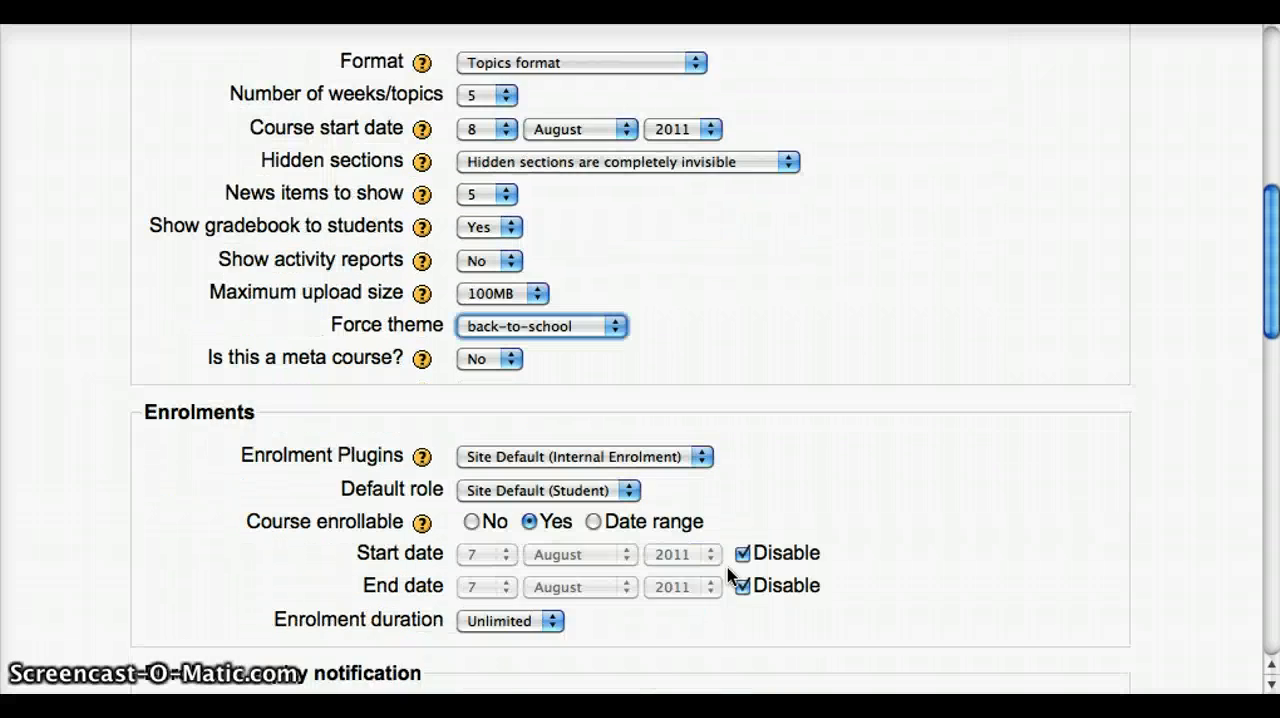
scroll(728, 578, "down", 4)
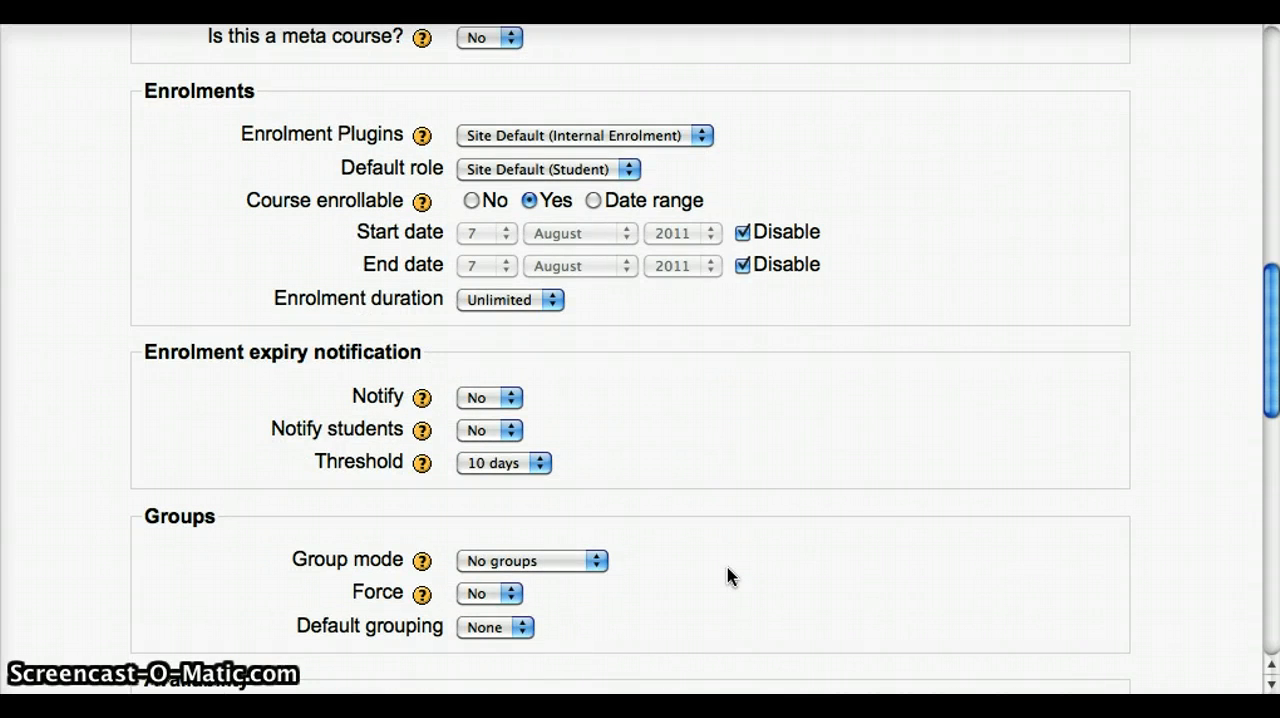
scroll(728, 578, "down", 6)
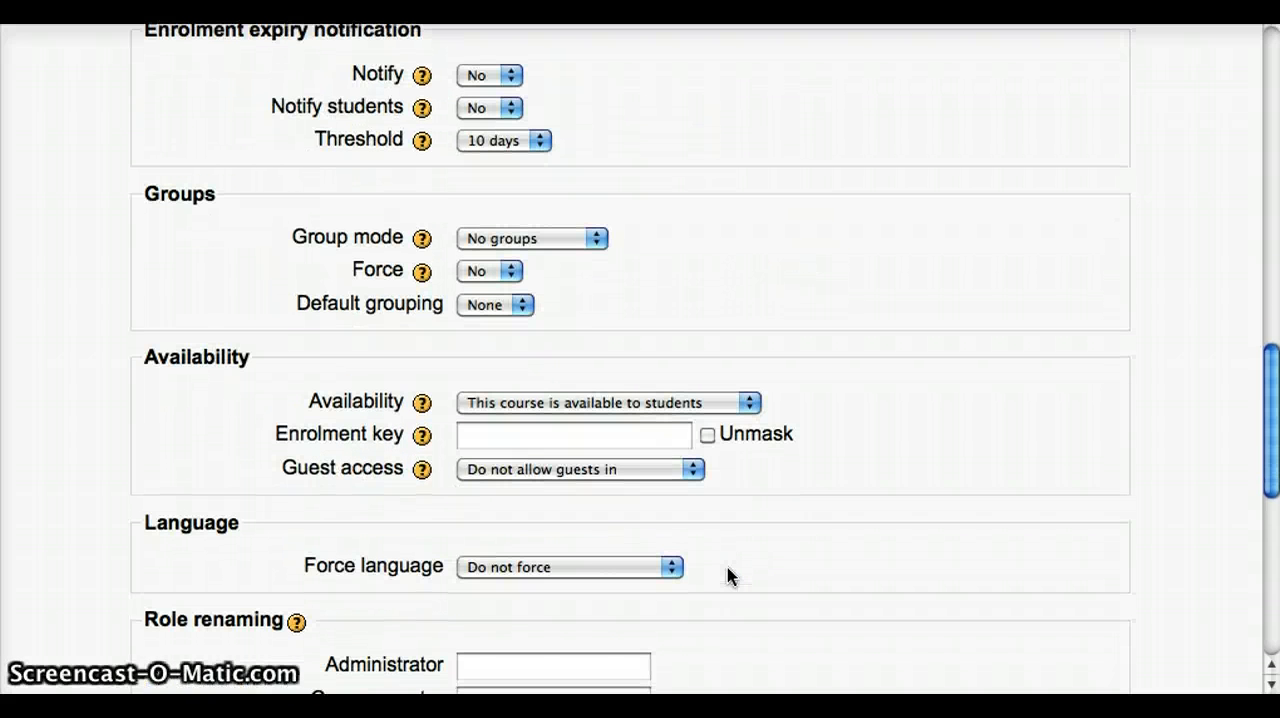
left_click(616, 402)
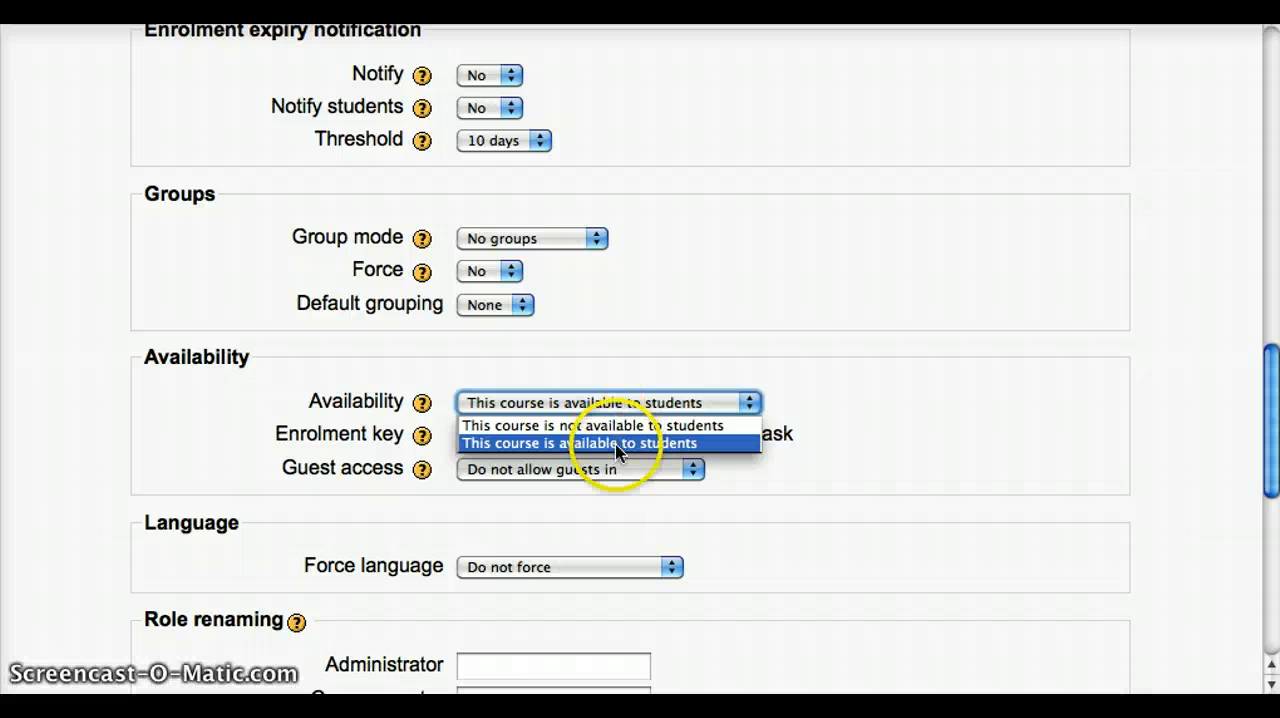
left_click(616, 452)
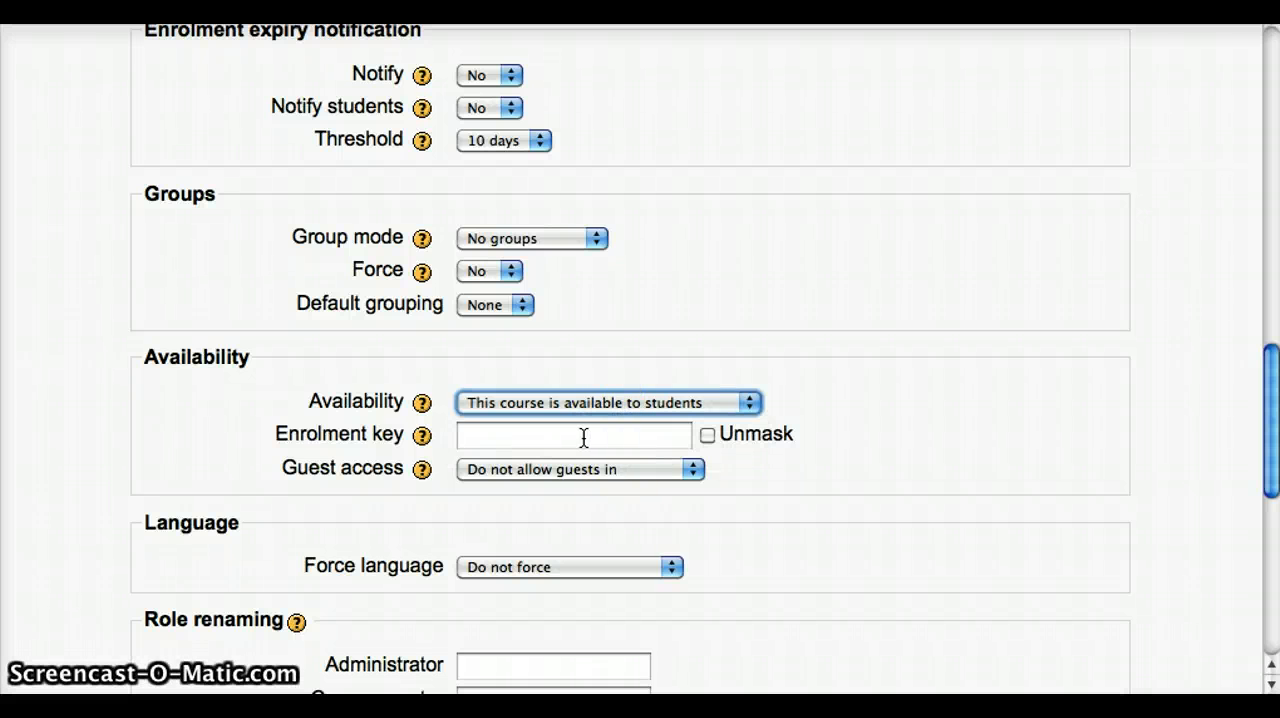
Enter an enrolment key for the course, unmask it to check it, and mask it again.
left_click(584, 436)
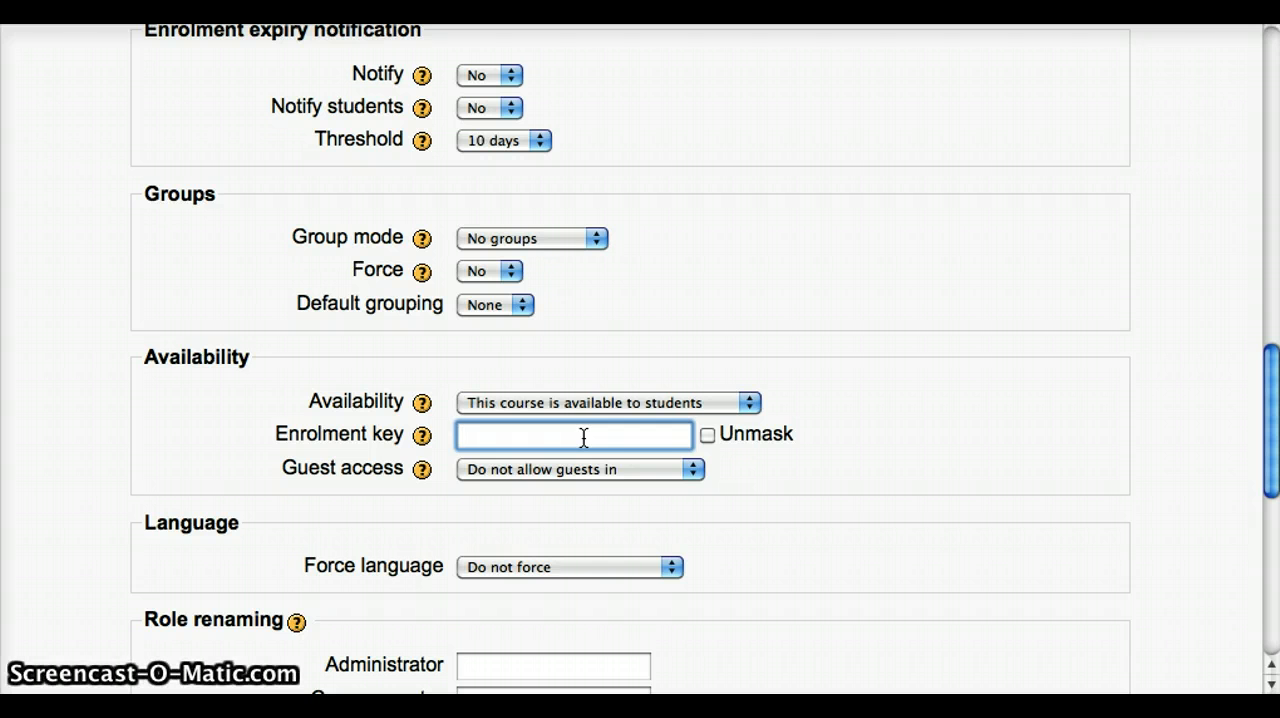
type("12345")
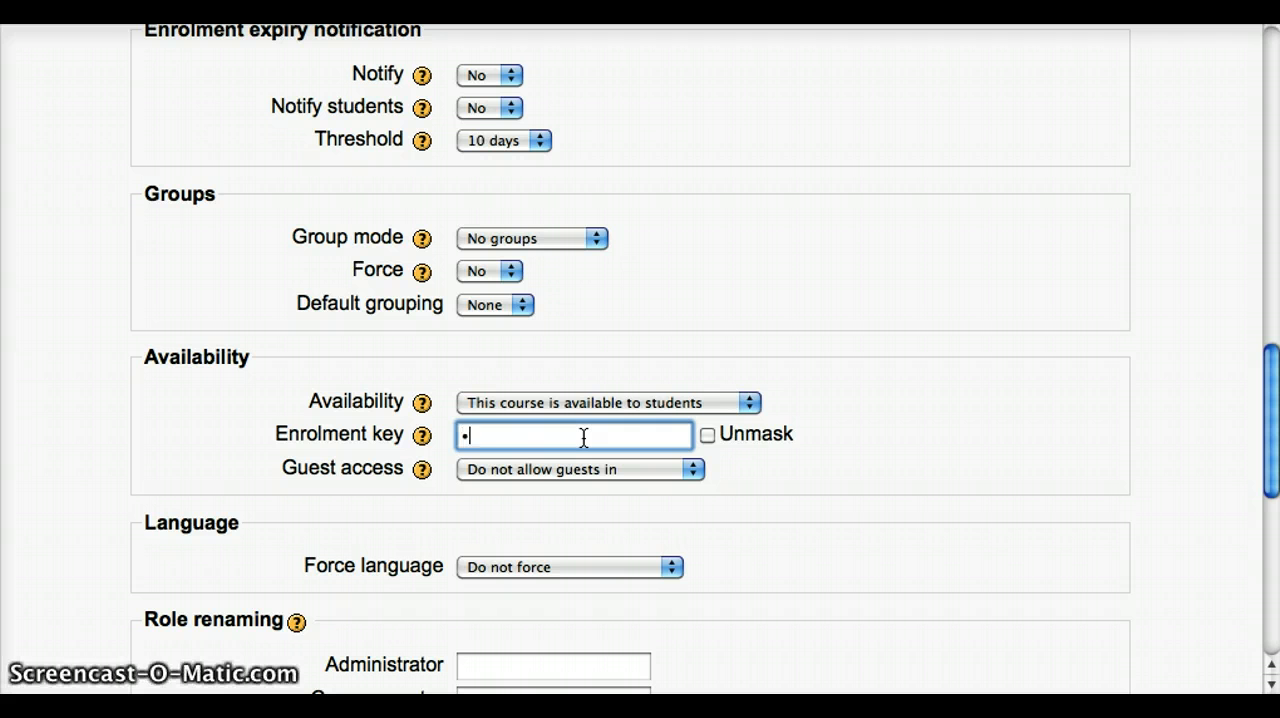
type("67")
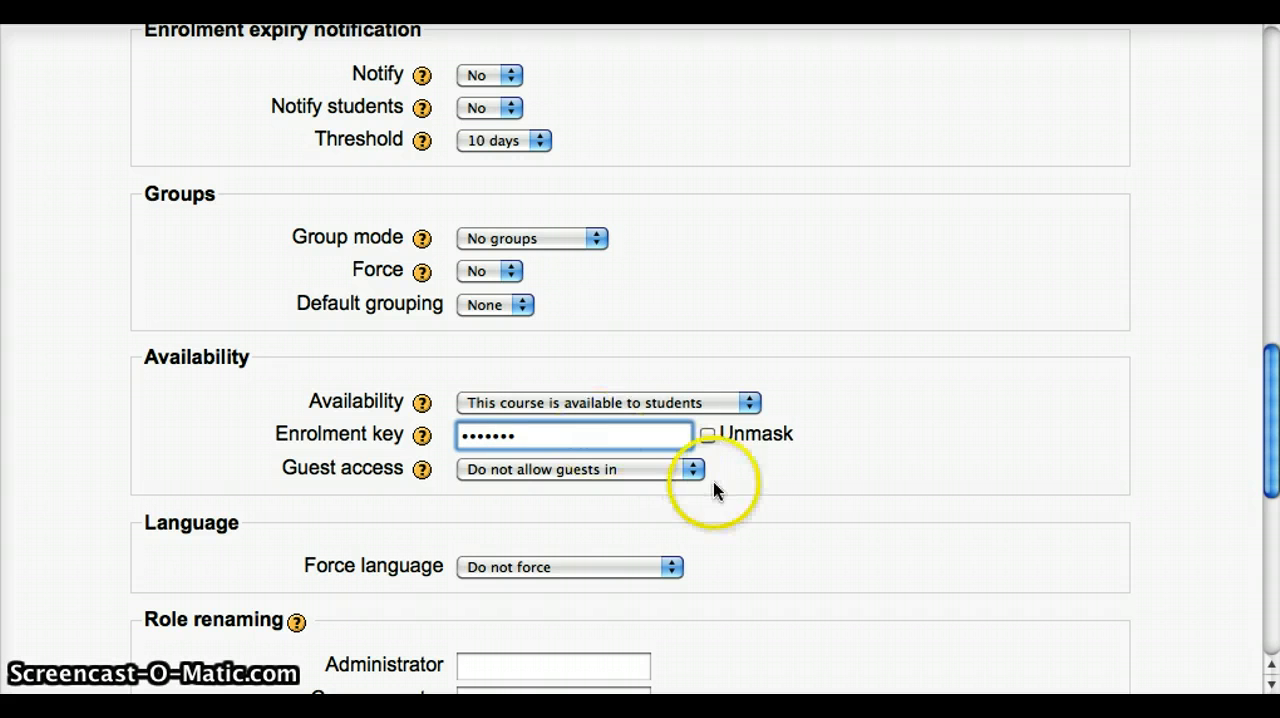
left_click(708, 437)
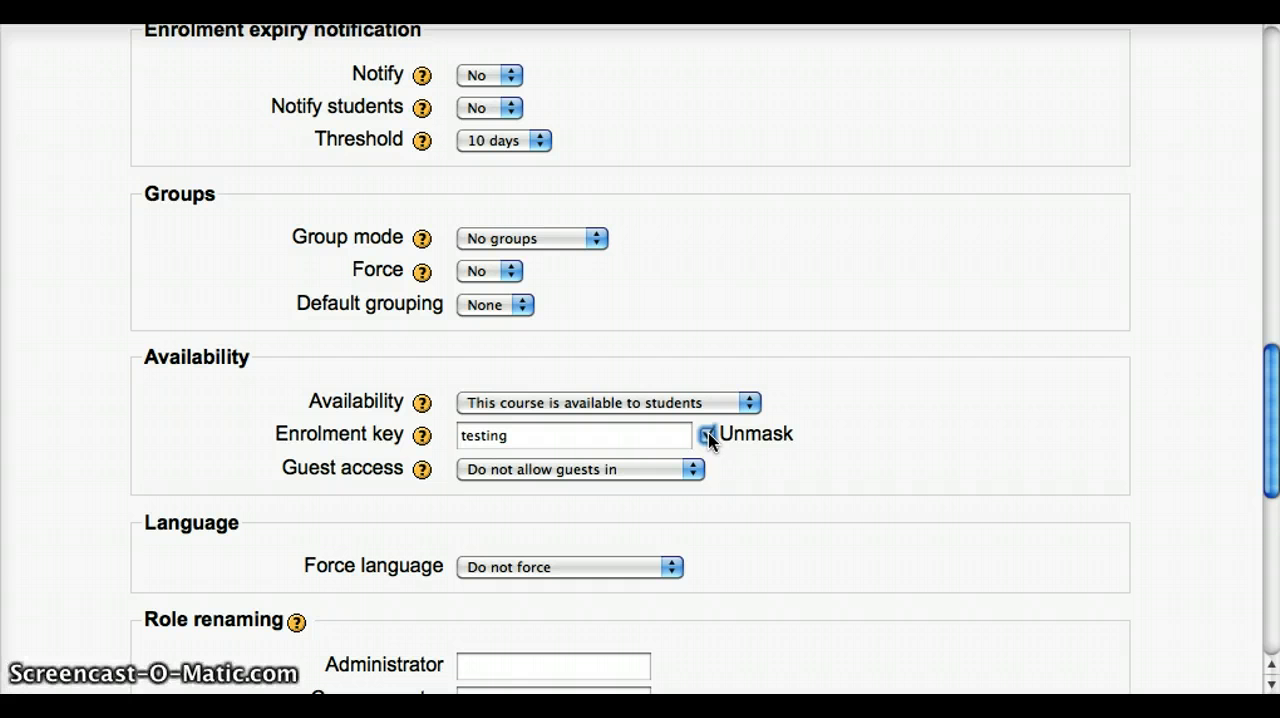
left_click(708, 437)
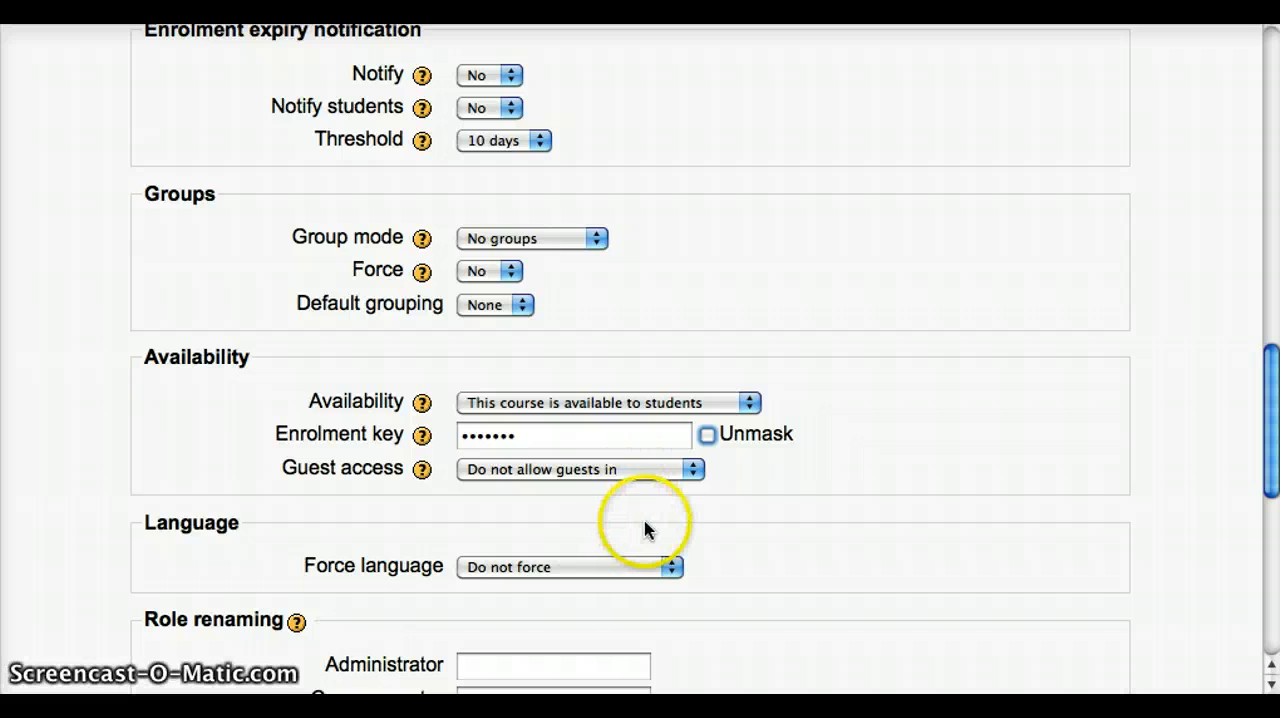
Check the force language options, leave the setting at "Do not force", and save the course settings.
scroll(645, 529, "down", 5)
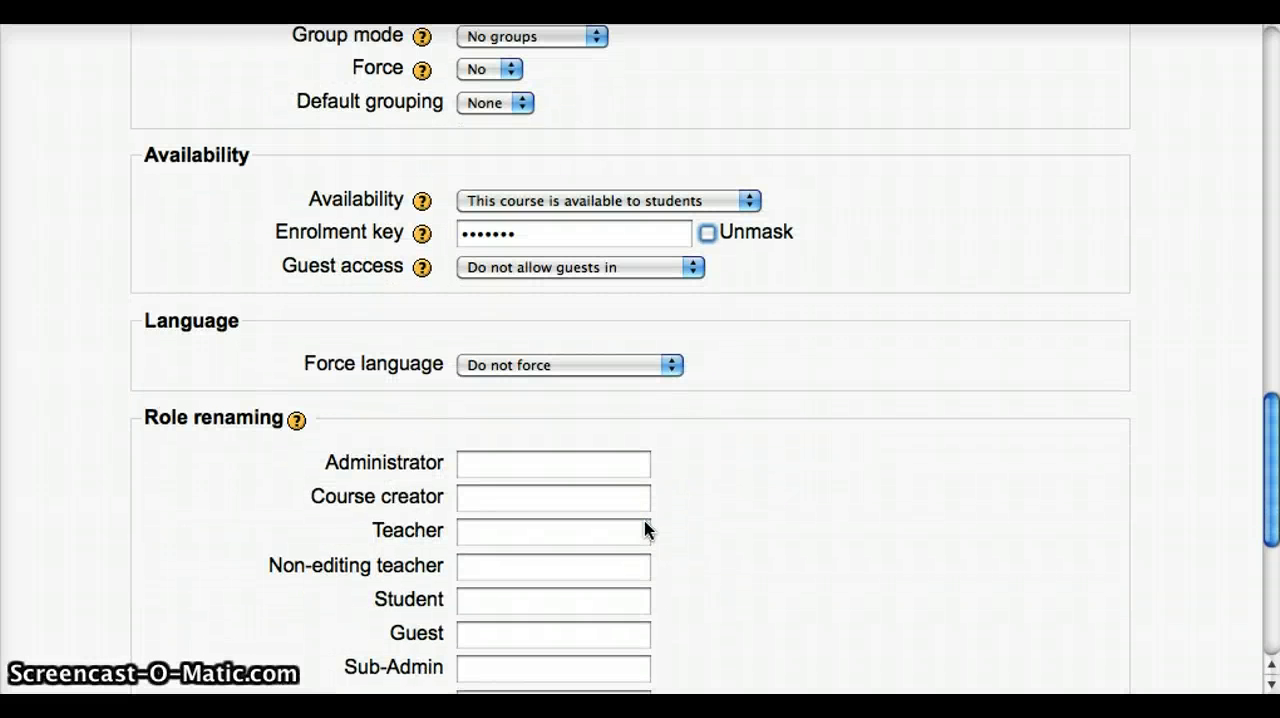
left_click(631, 366)
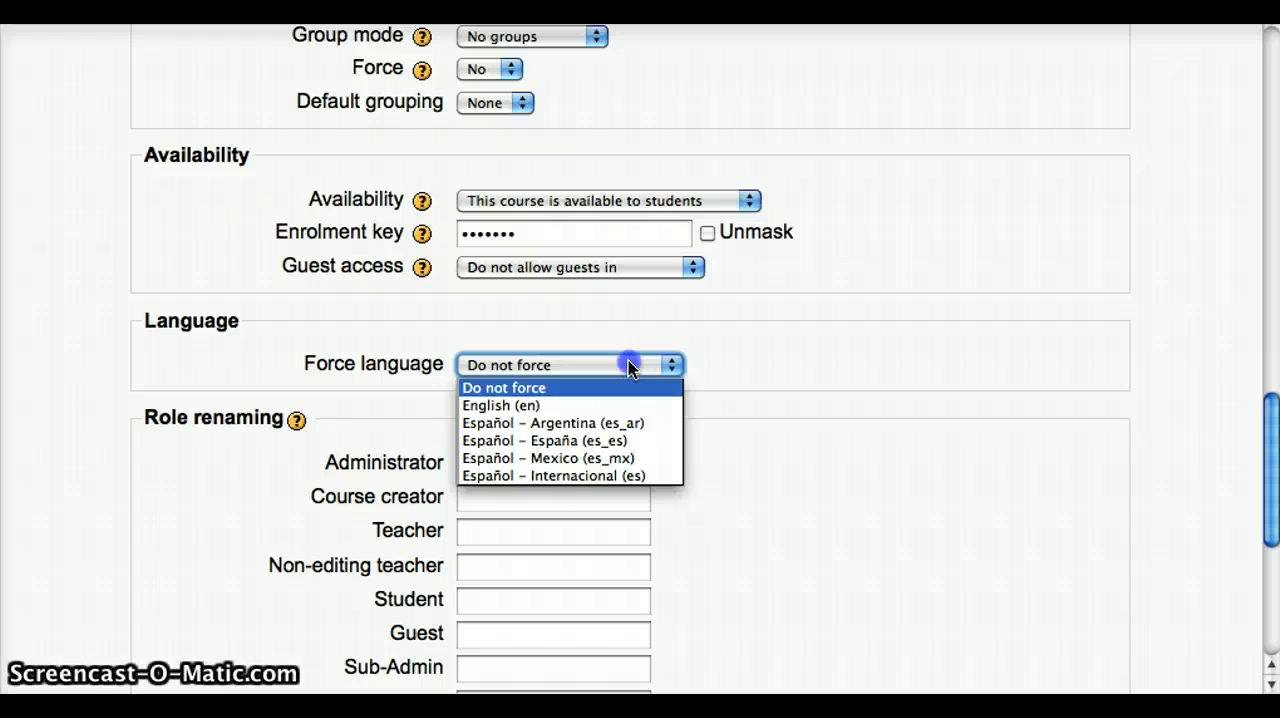
left_click(629, 366)
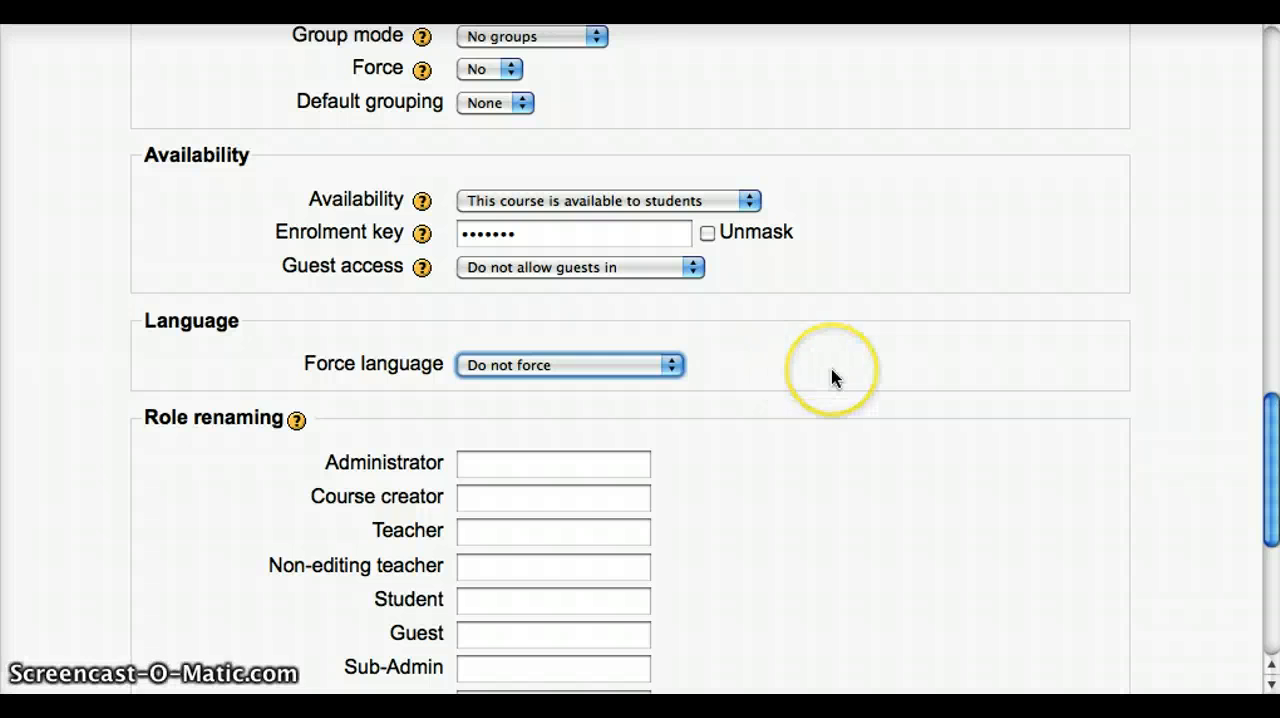
scroll(831, 371, "down", 10)
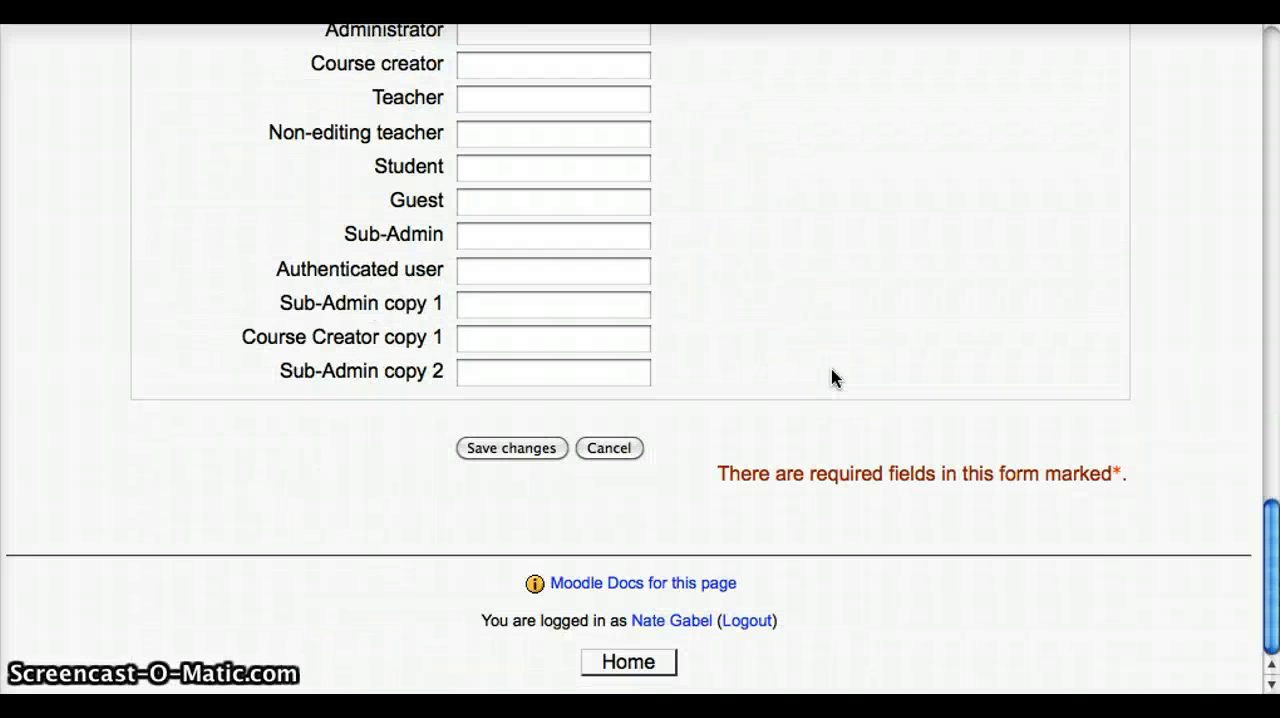
scroll(854, 315, "up", 4)
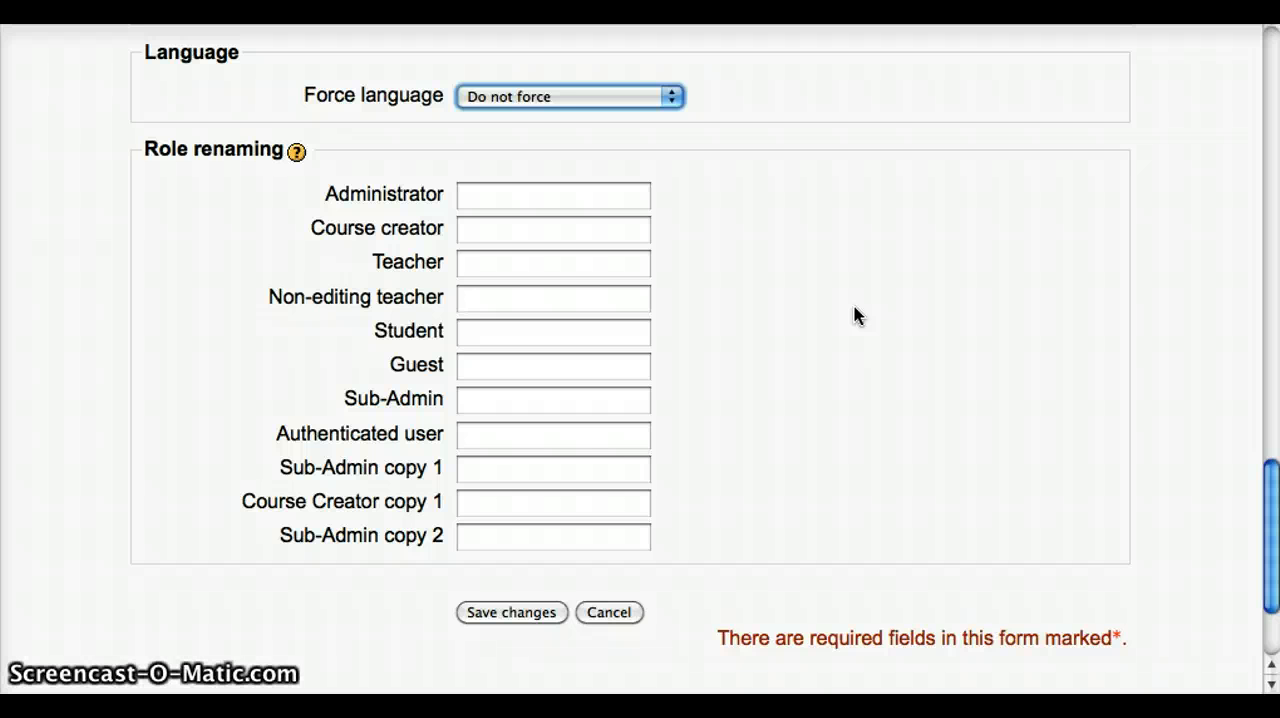
left_click(527, 618)
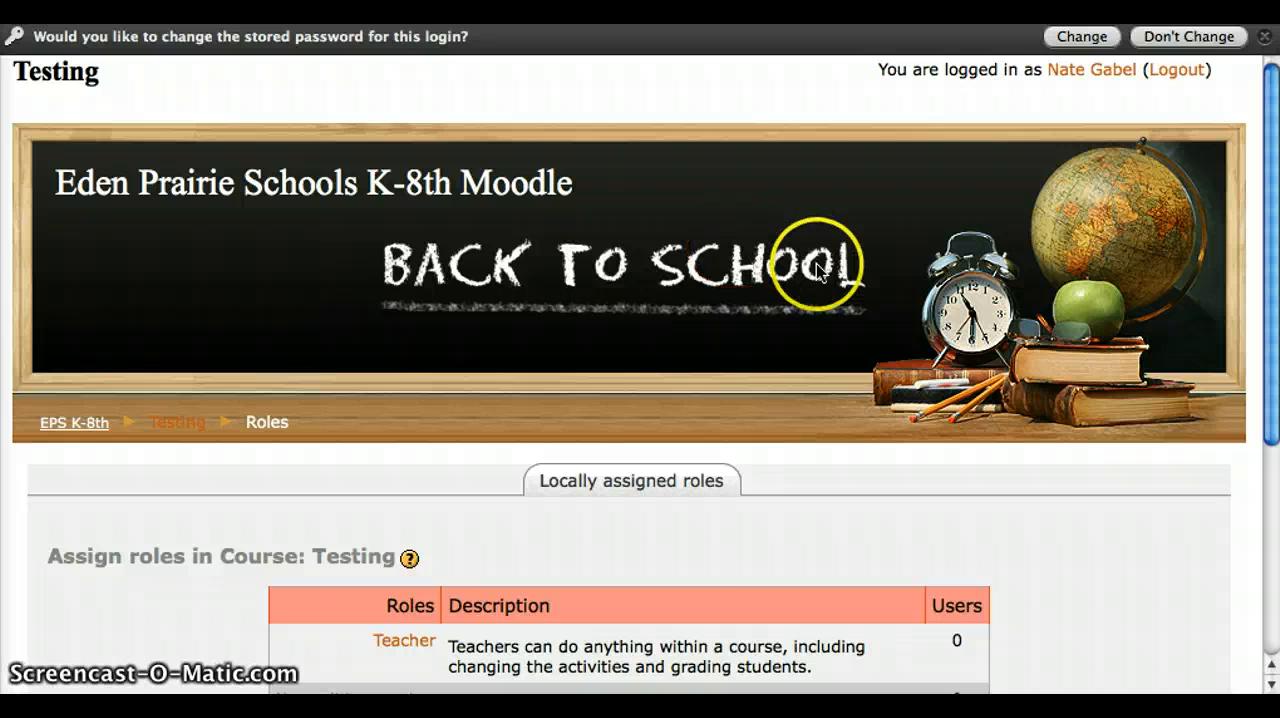
Look over the role assignment page of the Testing course and enter the course.
scroll(785, 276, "down", 3)
scroll(785, 276, "up", 3)
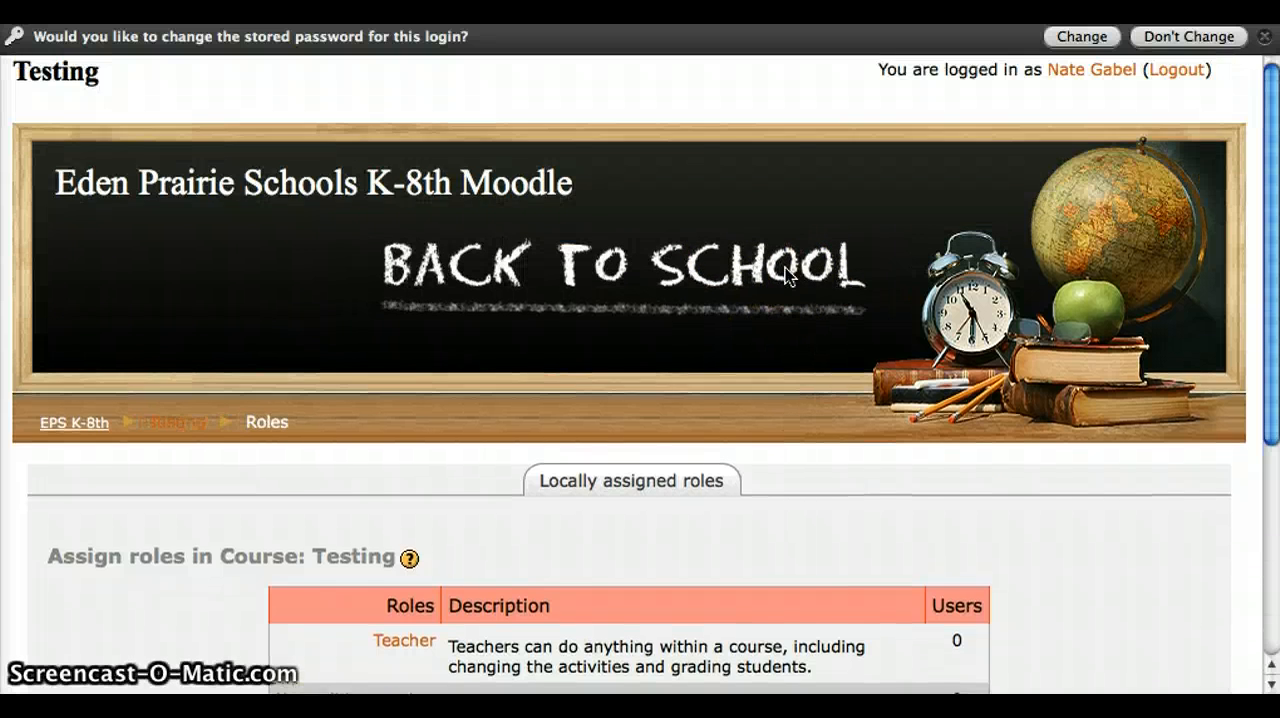
scroll(785, 276, "down", 8)
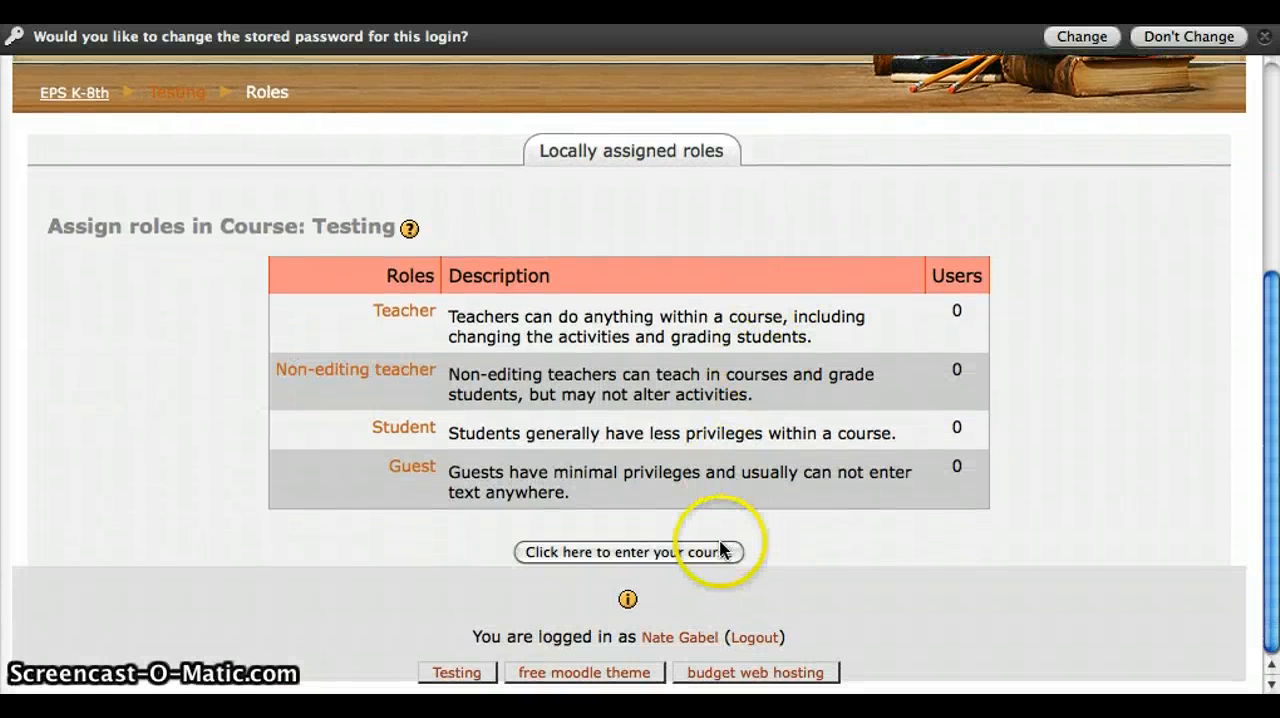
left_click(647, 556)
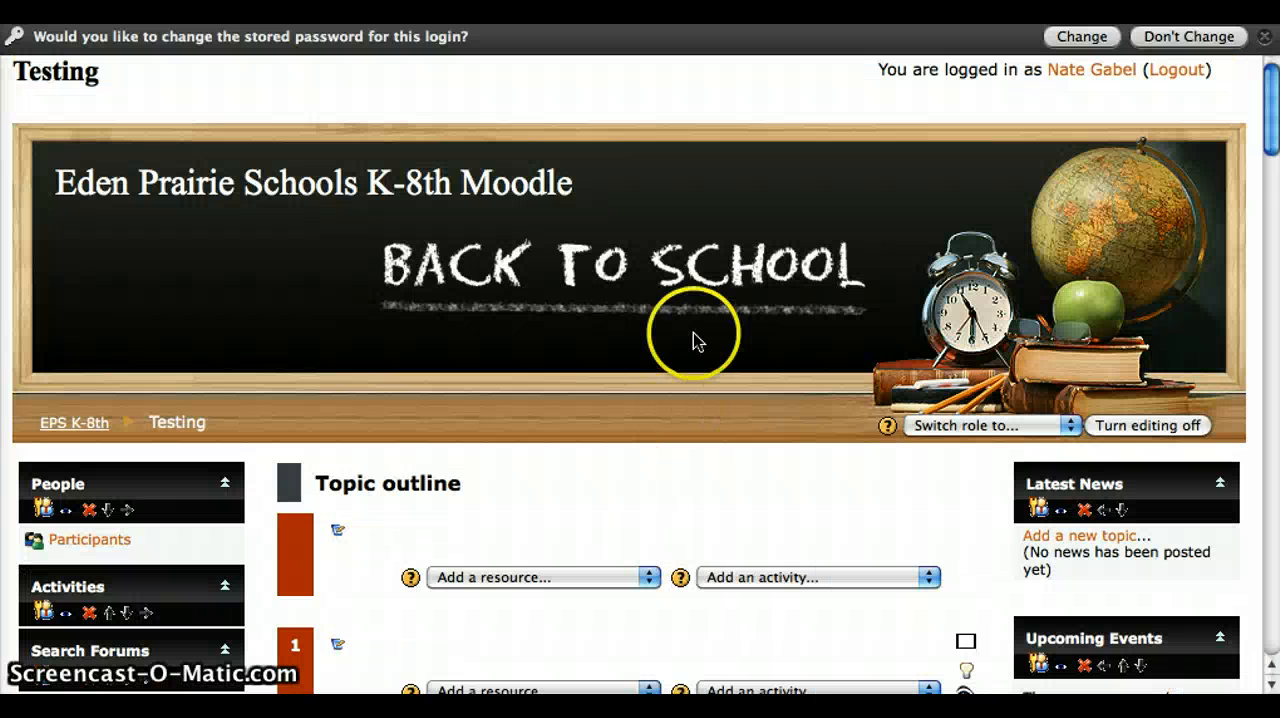
Look over the topic sections and side blocks of the Testing course page and open the course settings for editing.
scroll(618, 310, "down", 3)
scroll(621, 312, "down", 2)
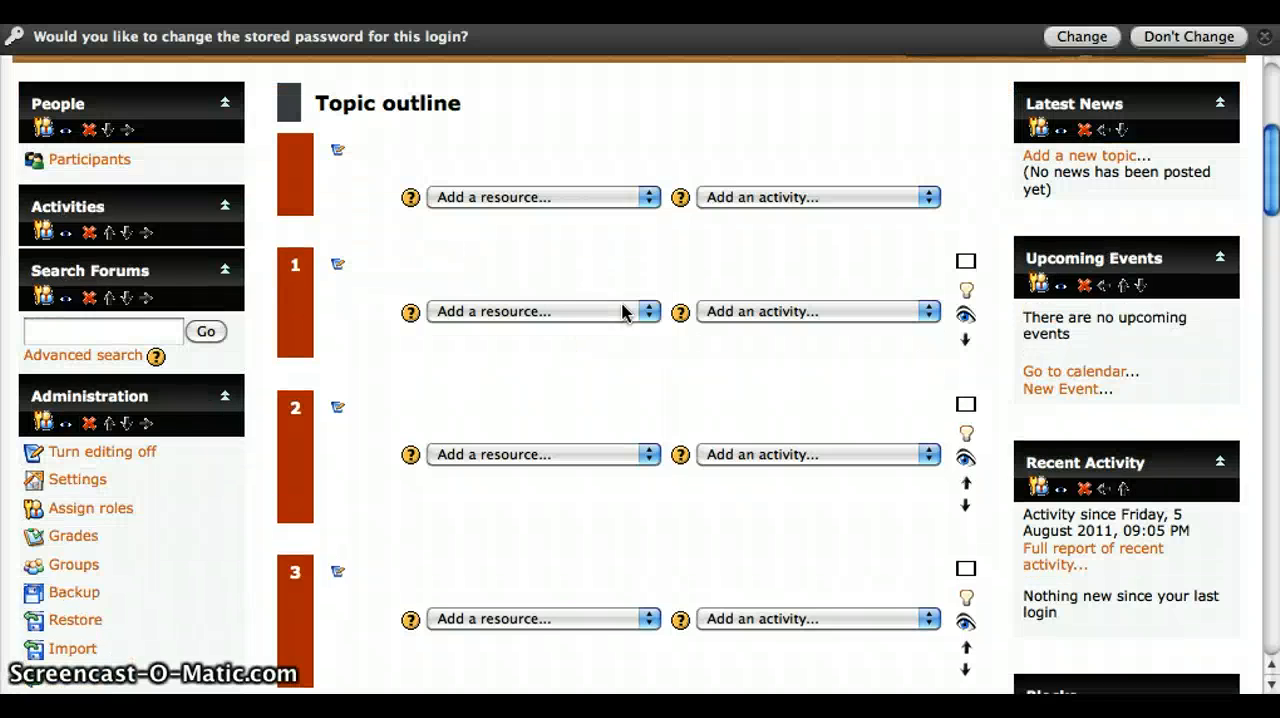
scroll(305, 425, "down", 7)
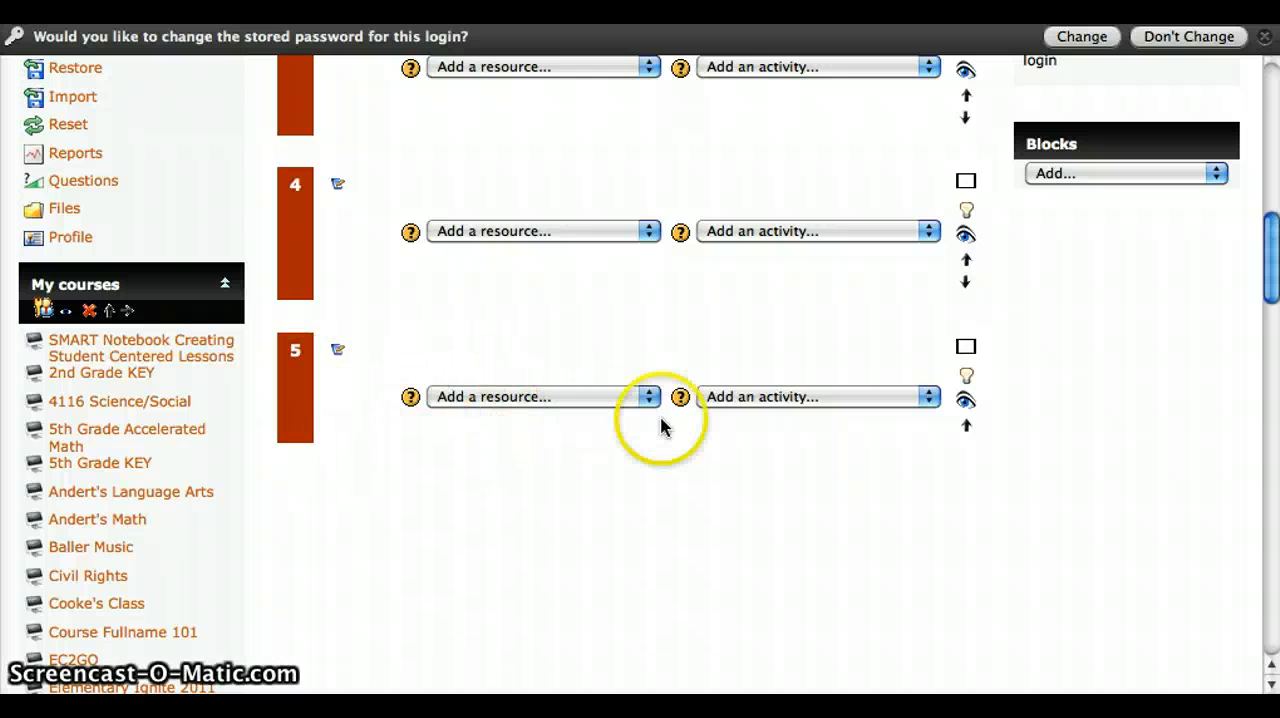
scroll(660, 427, "up", 7)
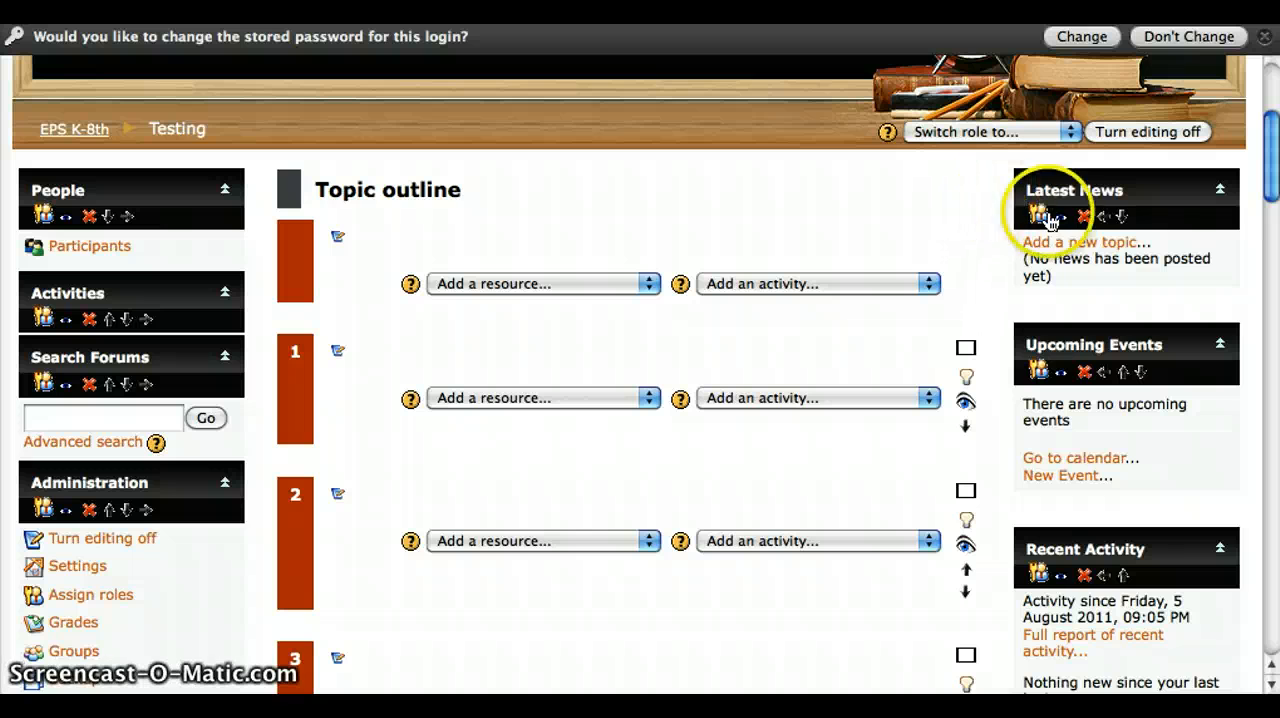
scroll(524, 268, "down", 5)
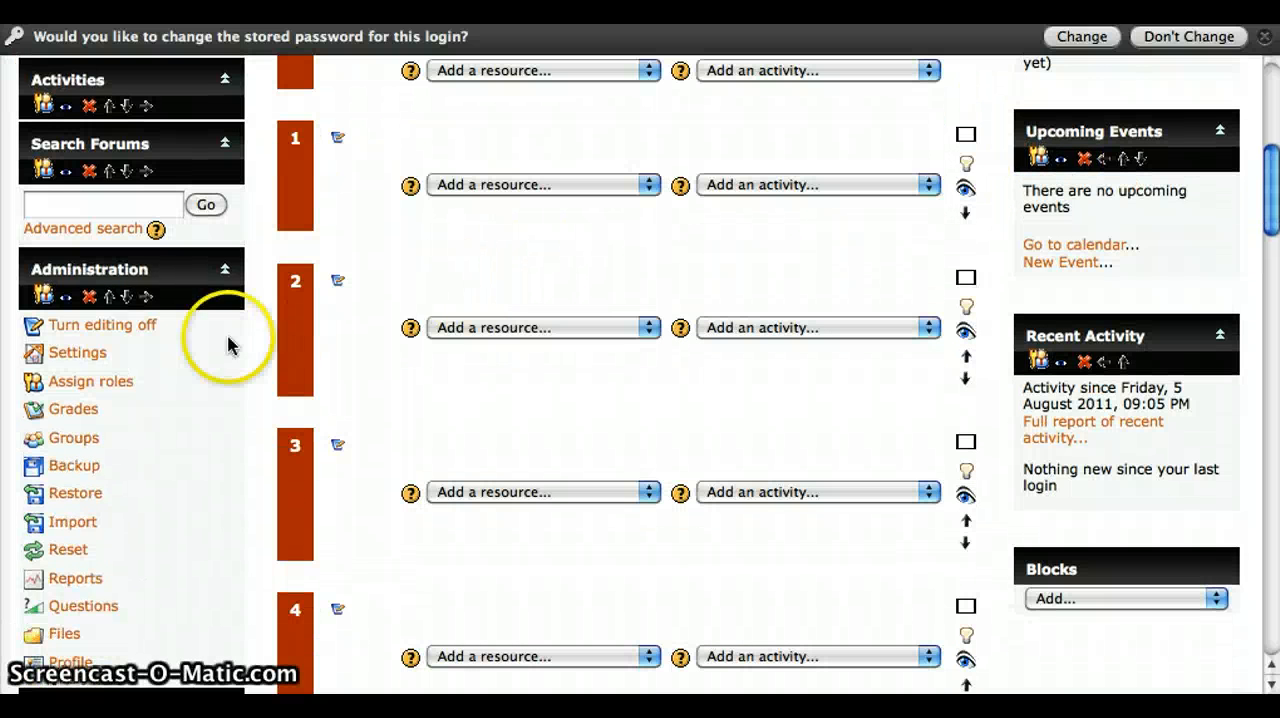
left_click(90, 355)
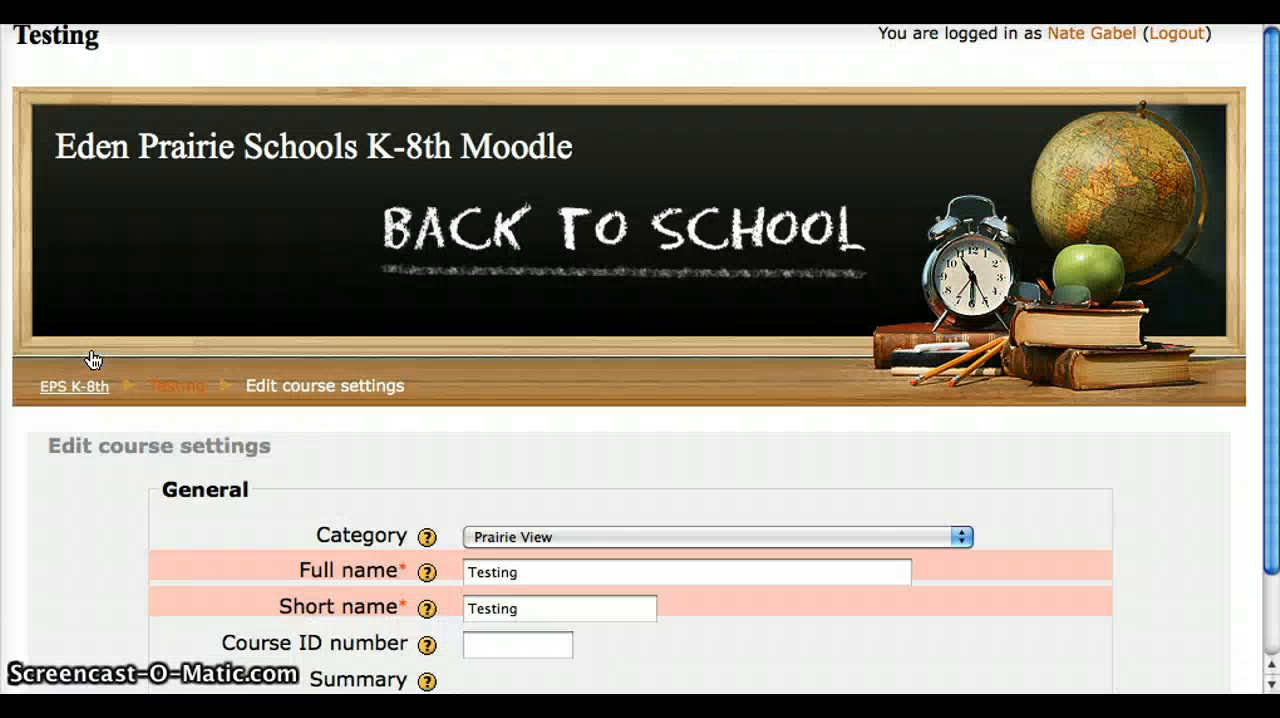
Set the course's forced theme to binary-waves, save the settings, and look over the restyled course page.
scroll(329, 466, "down", 5)
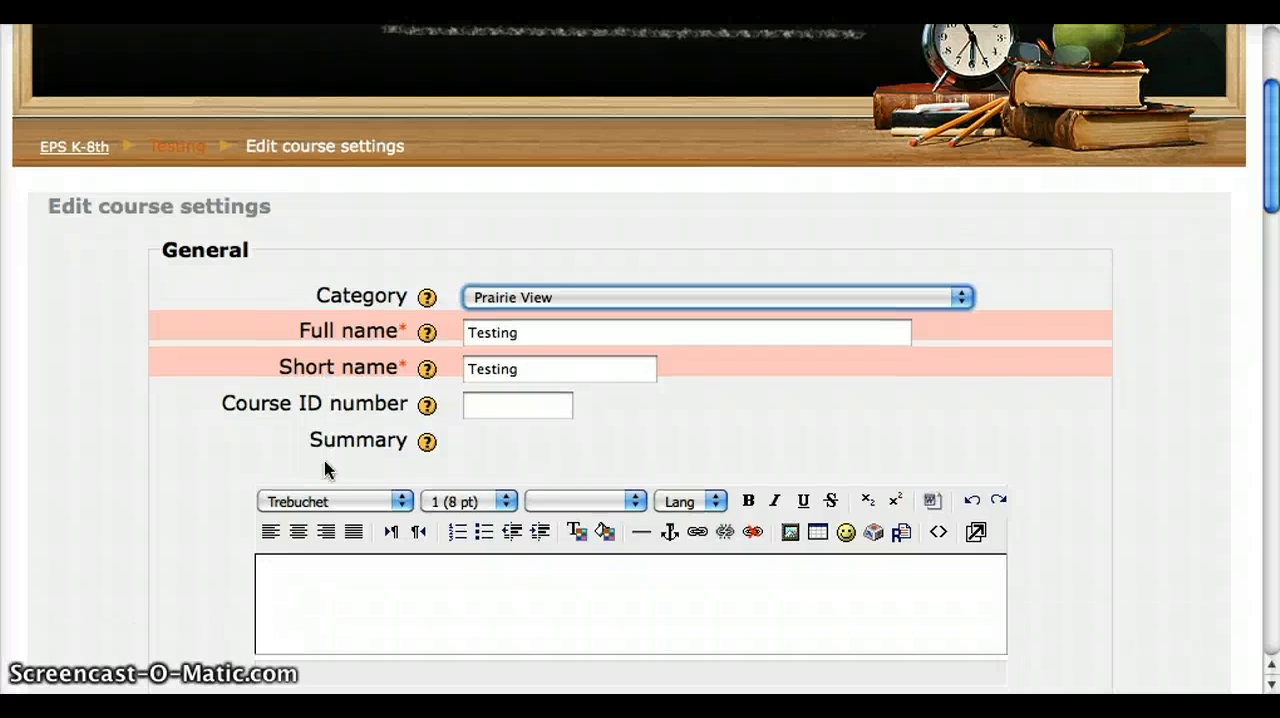
scroll(325, 468, "down", 8)
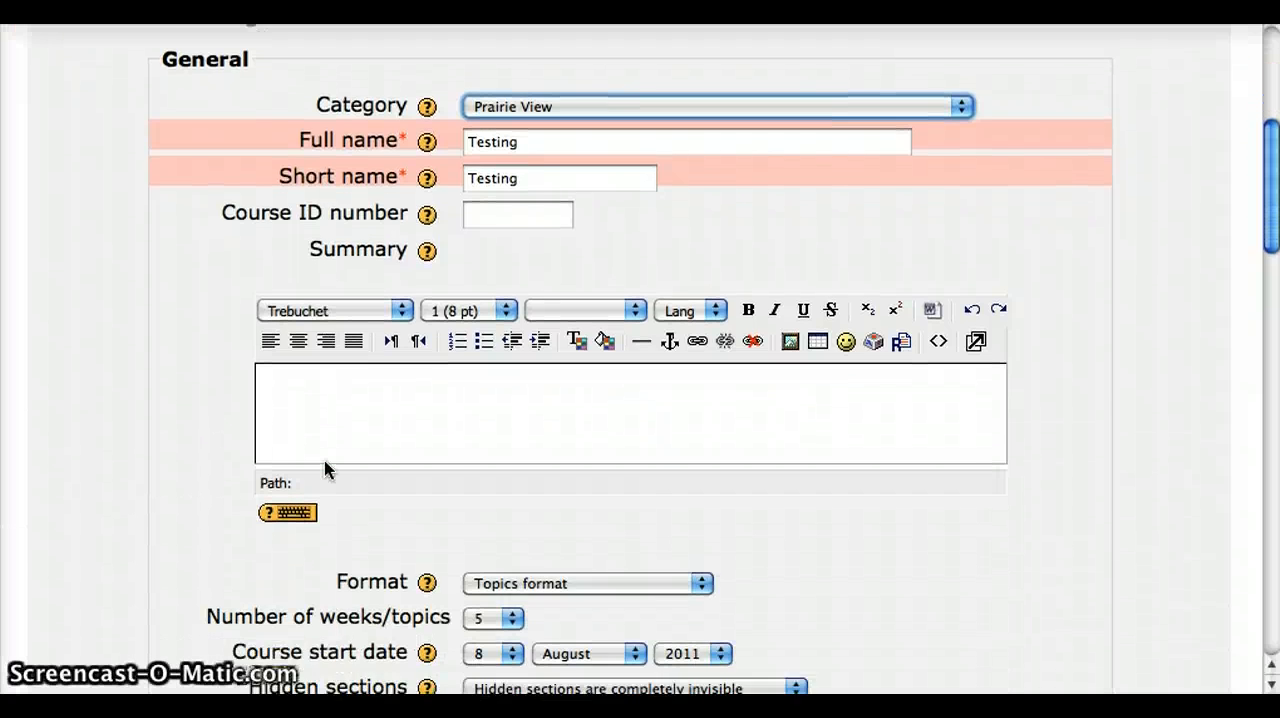
scroll(325, 468, "down", 5)
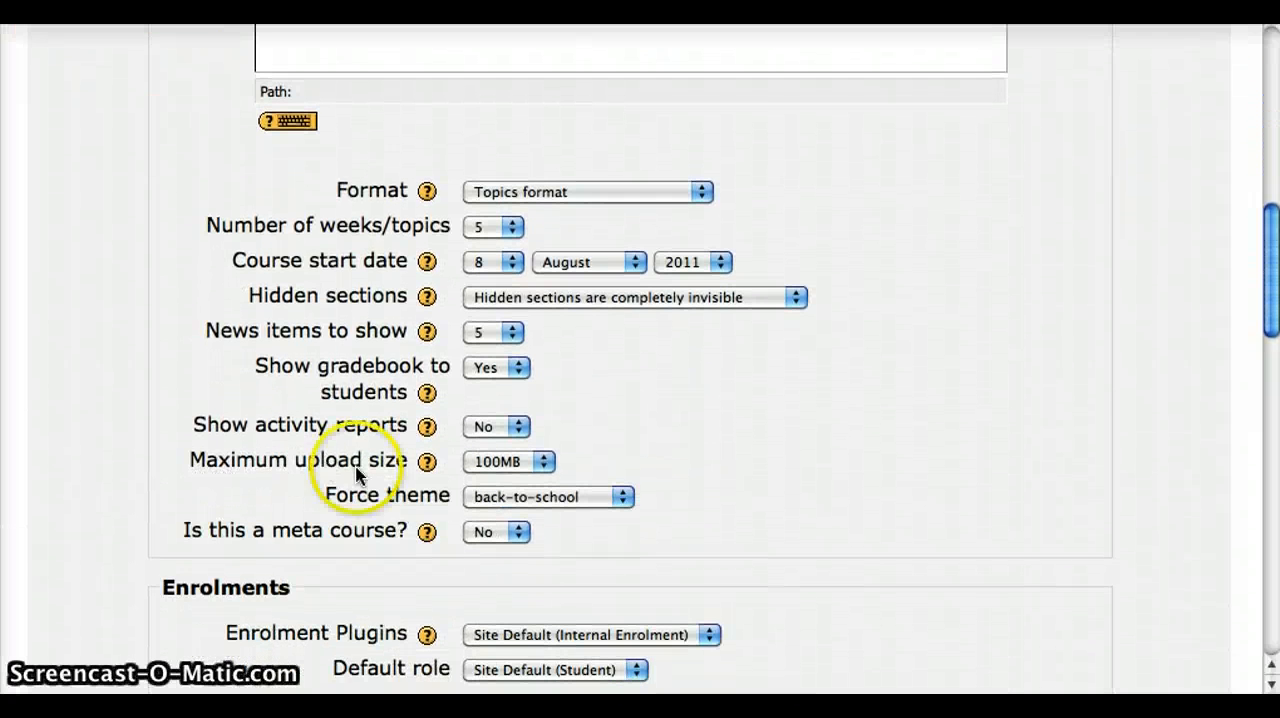
left_click(516, 500)
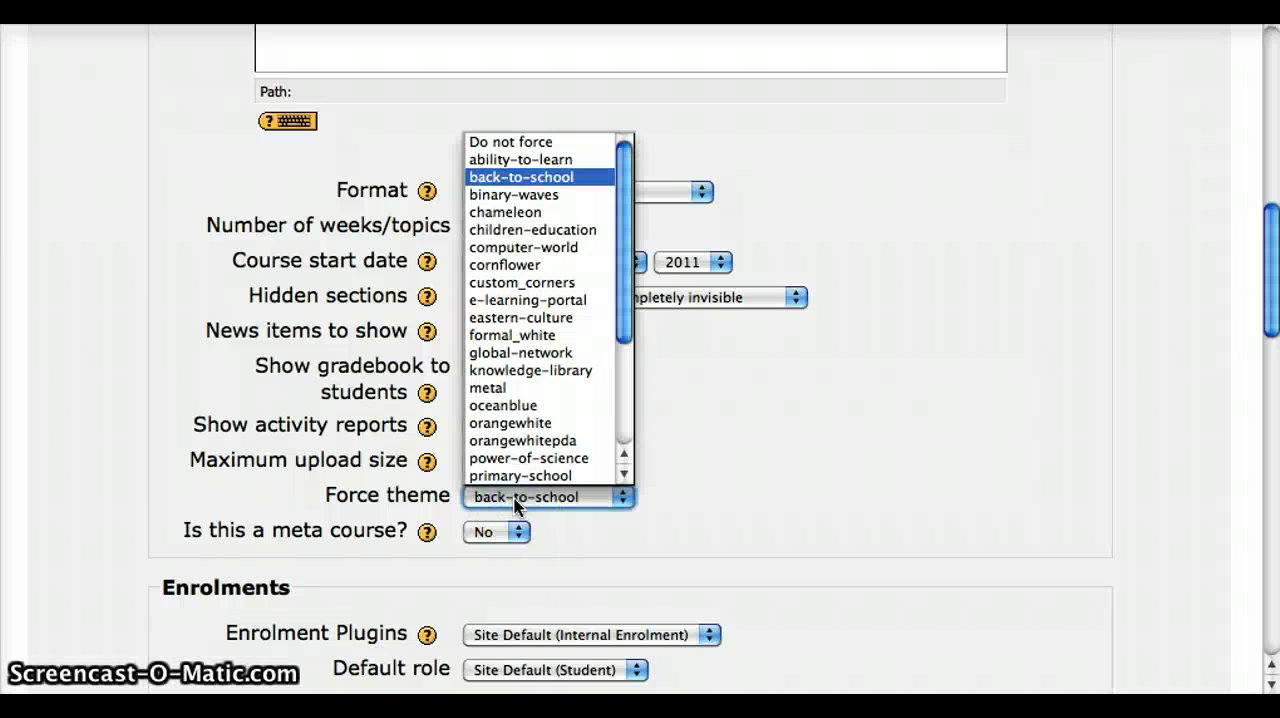
left_click(519, 196)
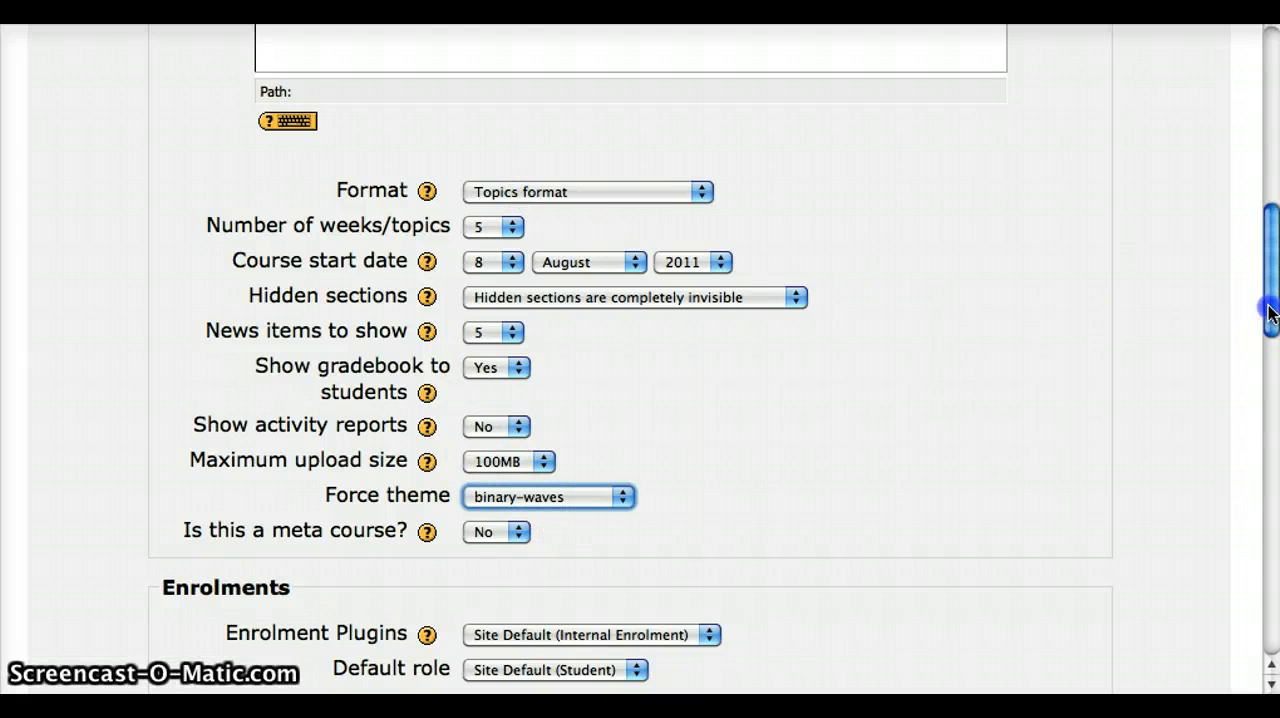
left_click_drag(1270, 313, 1246, 652)
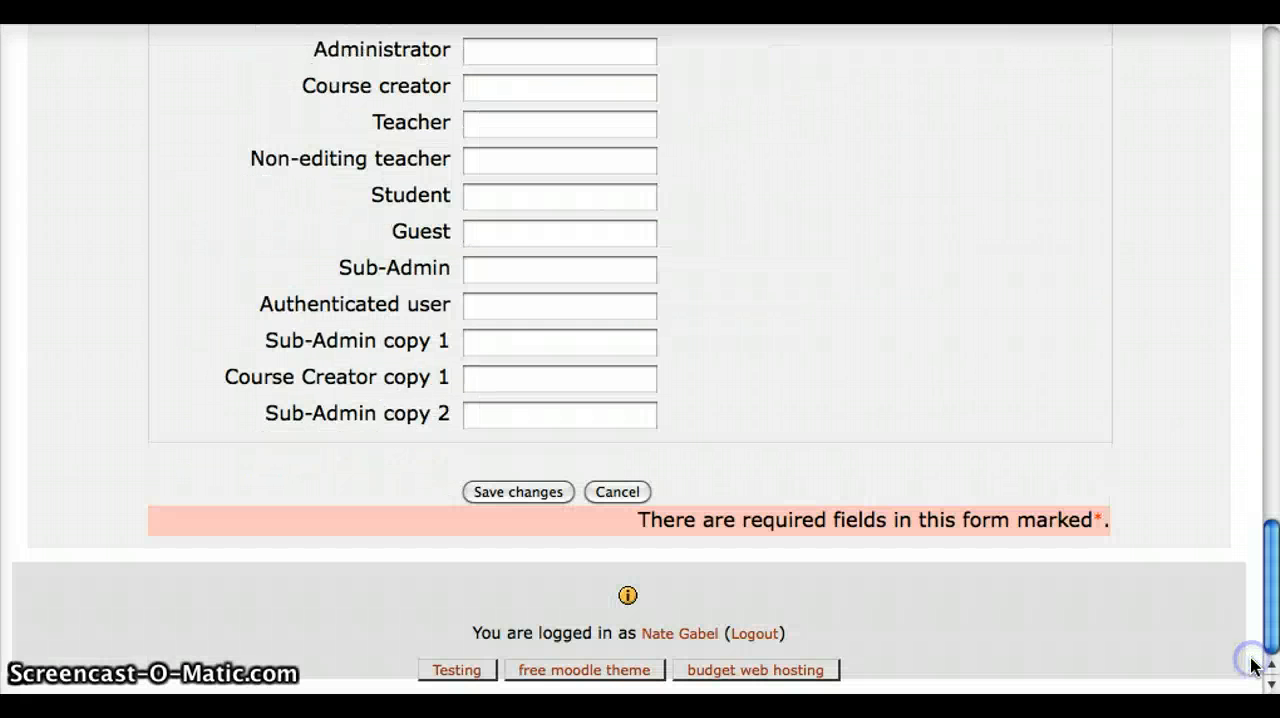
left_click(524, 493)
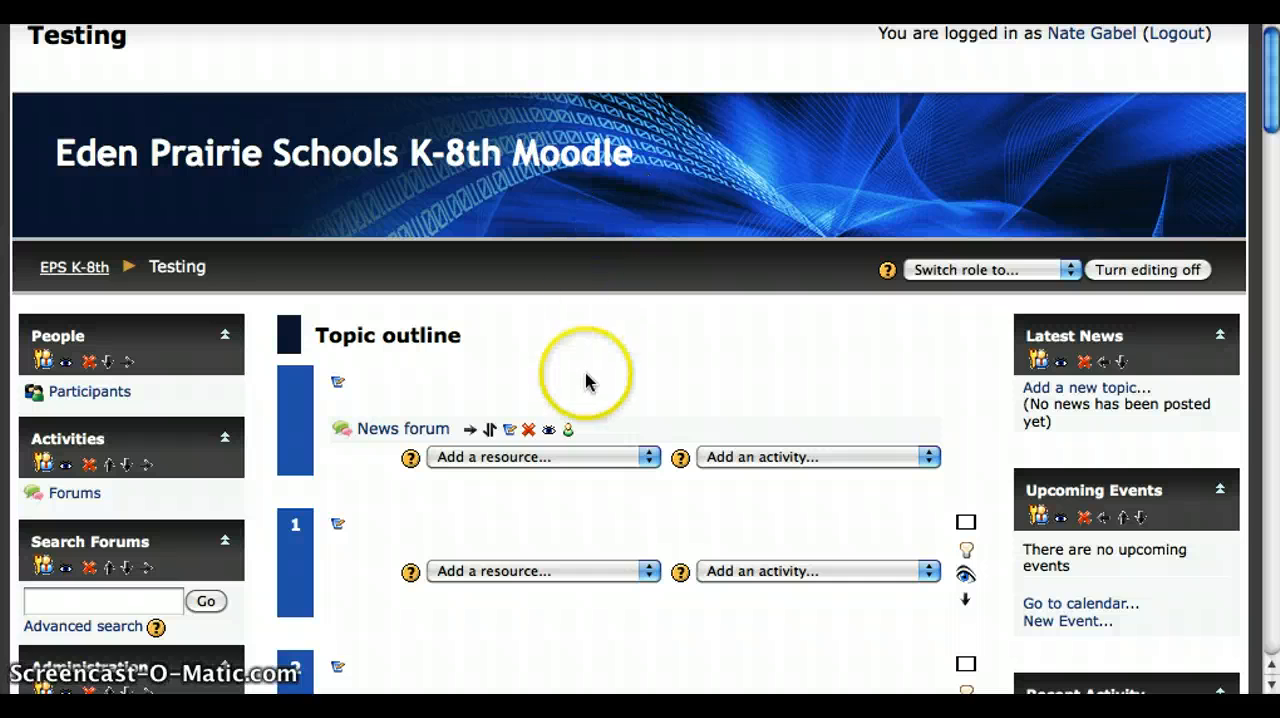
scroll(586, 373, "down", 4)
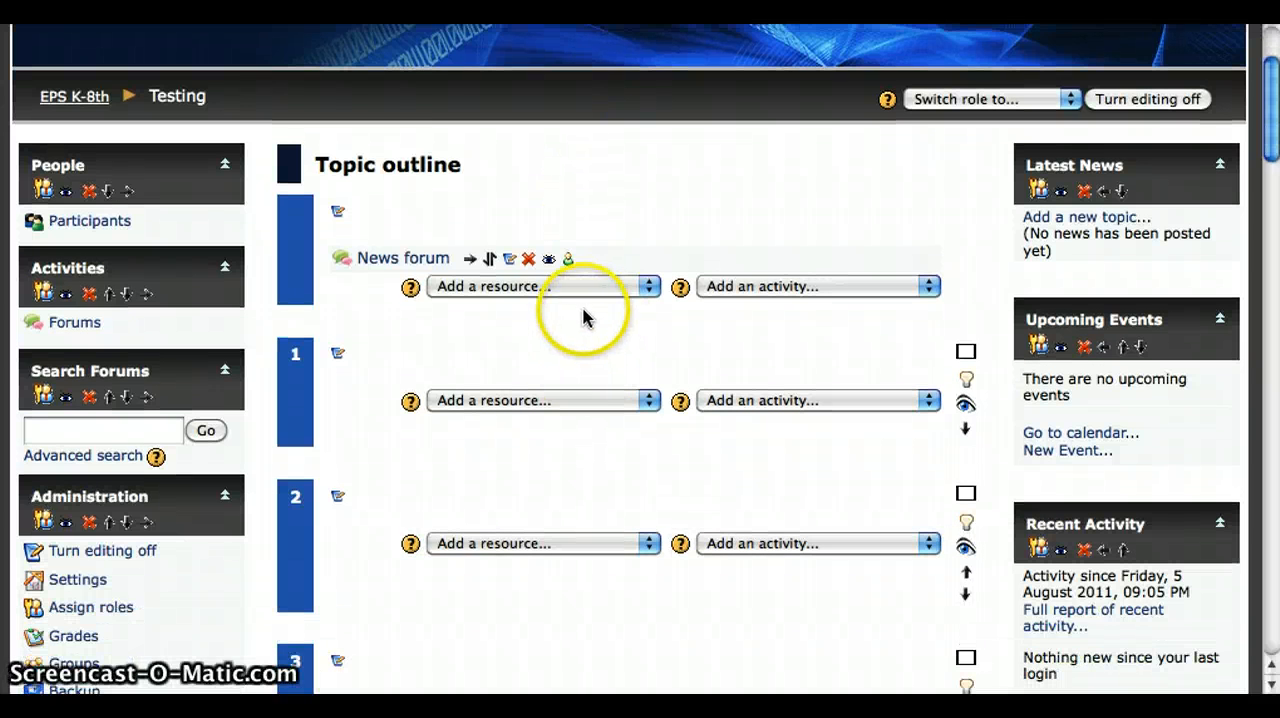